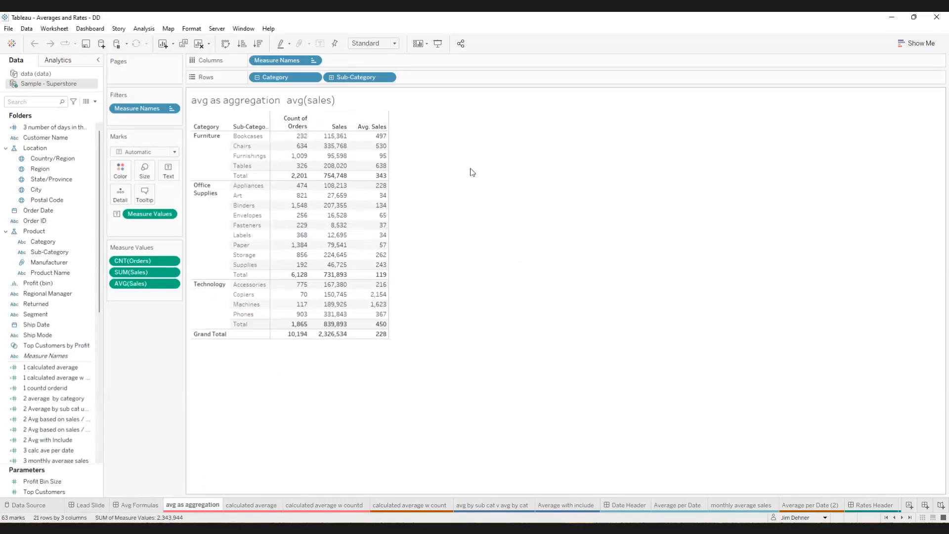
- On the calculated average sheet, review the formula of the "1 calculated average" field at an enlarged text size, then close the editor
click(267, 508)
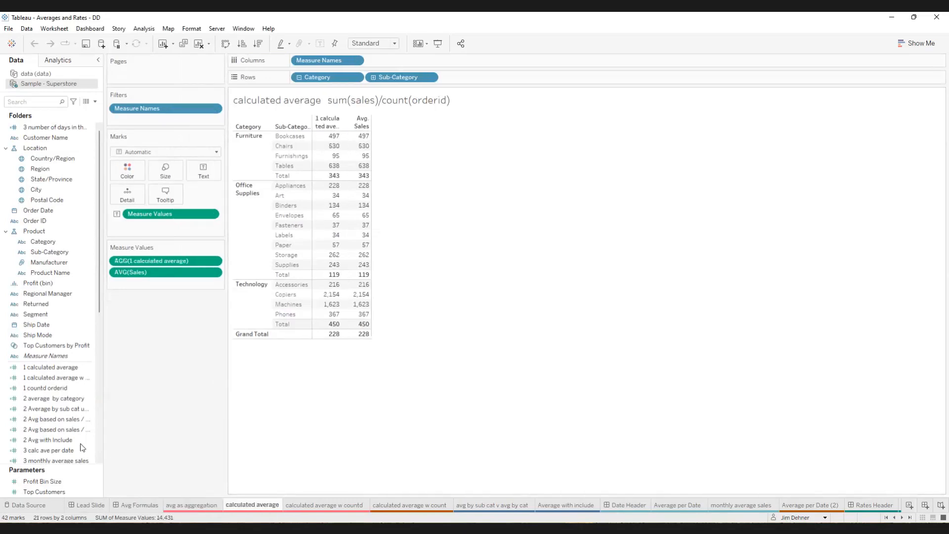
right_click(55, 373)
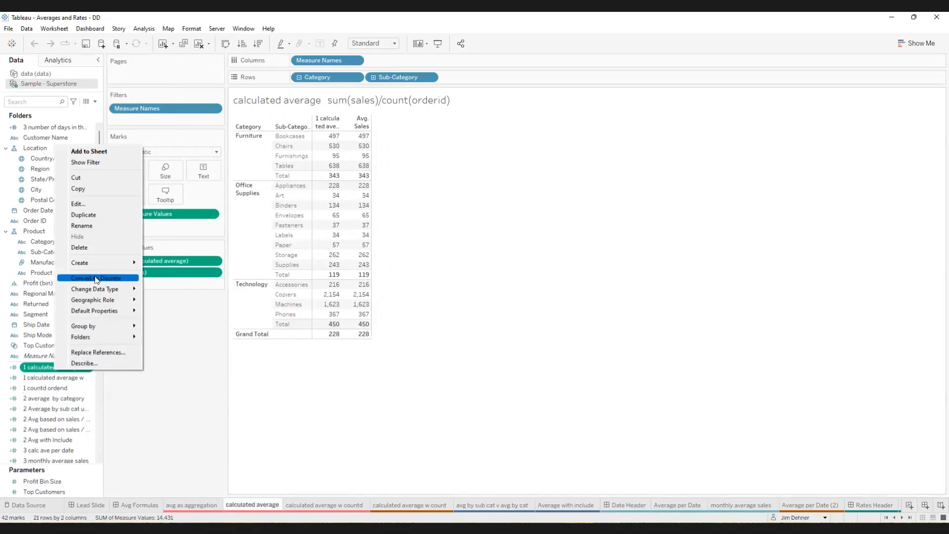
click(94, 203)
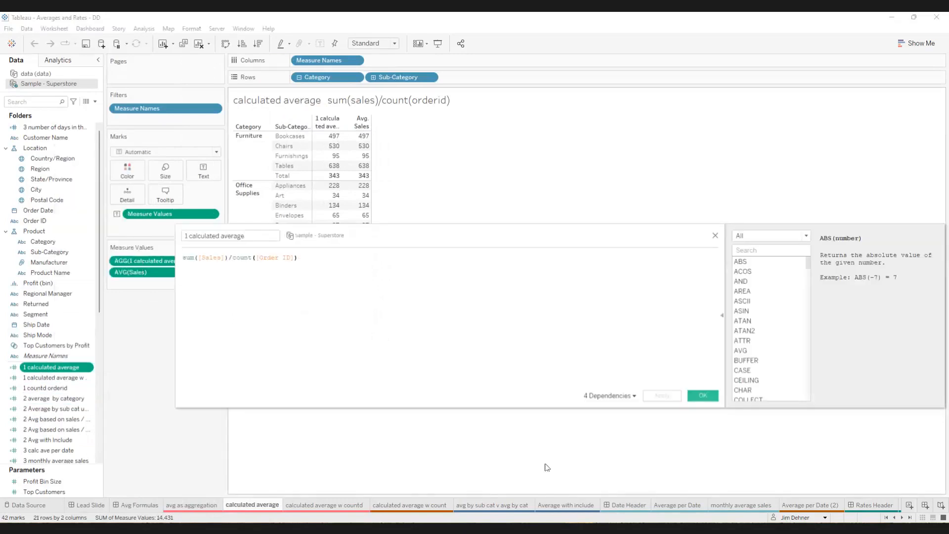
scroll(451, 372, up, 2)
scroll(452, 372, up, 3)
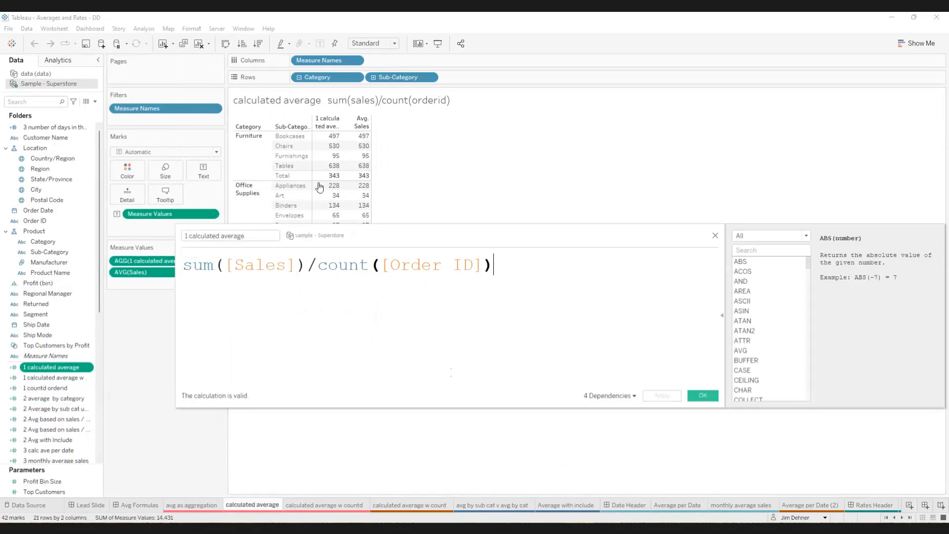
click(715, 237)
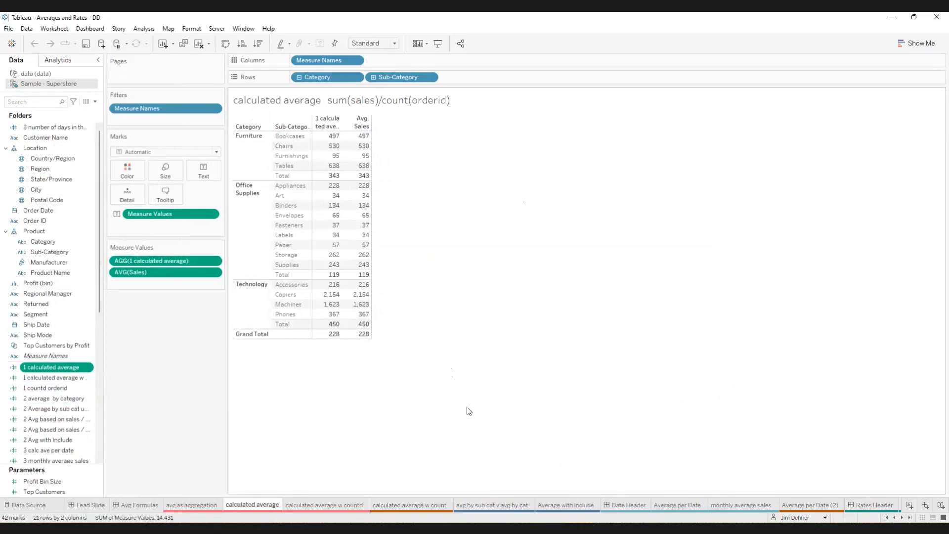
- On the calculated average w countd sheet, review the "1 countd orderid" formula with the editor placed below the table, then close it
click(334, 507)
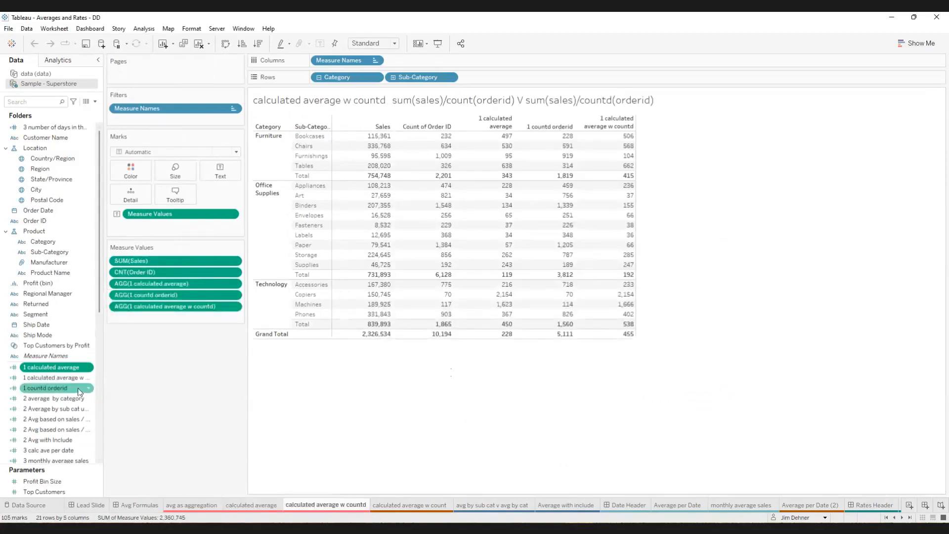
right_click(55, 389)
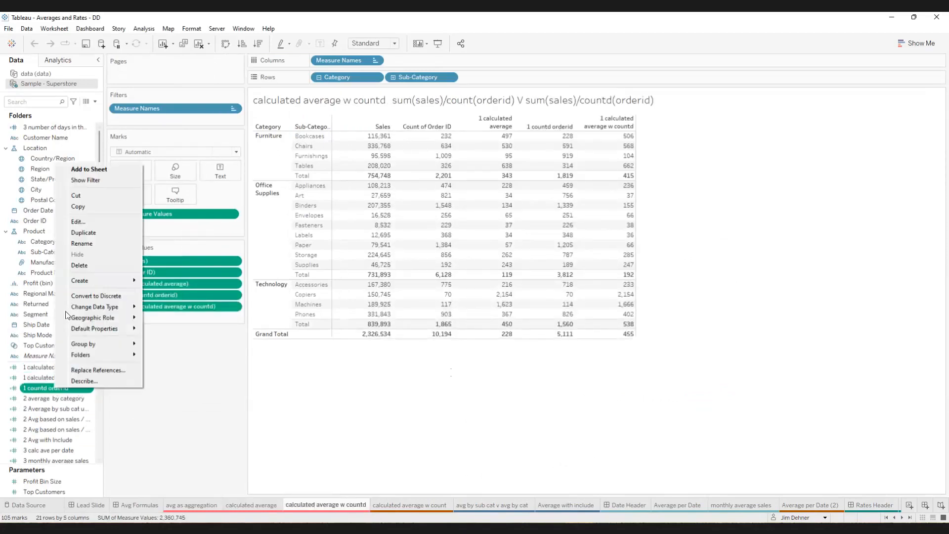
click(77, 222)
scroll(487, 328, up, 6)
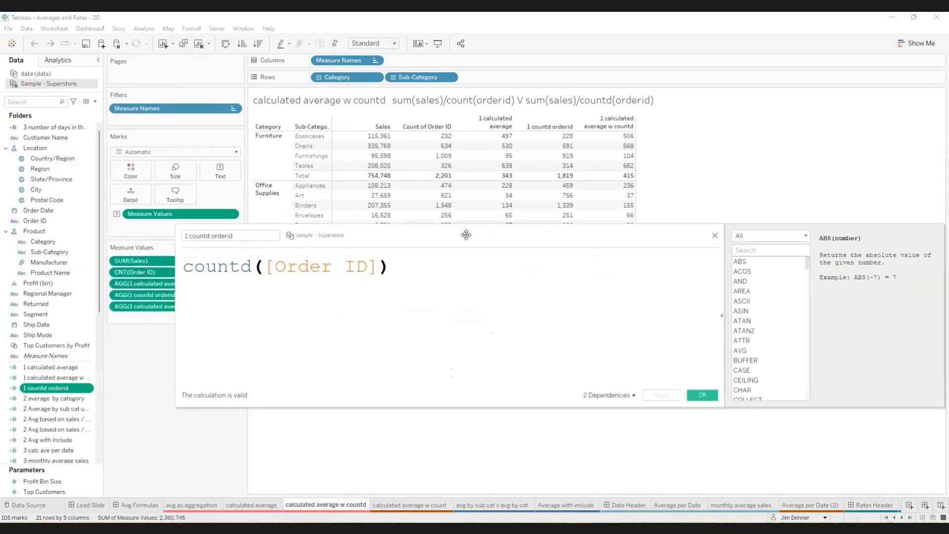
drag(466, 246, 552, 165)
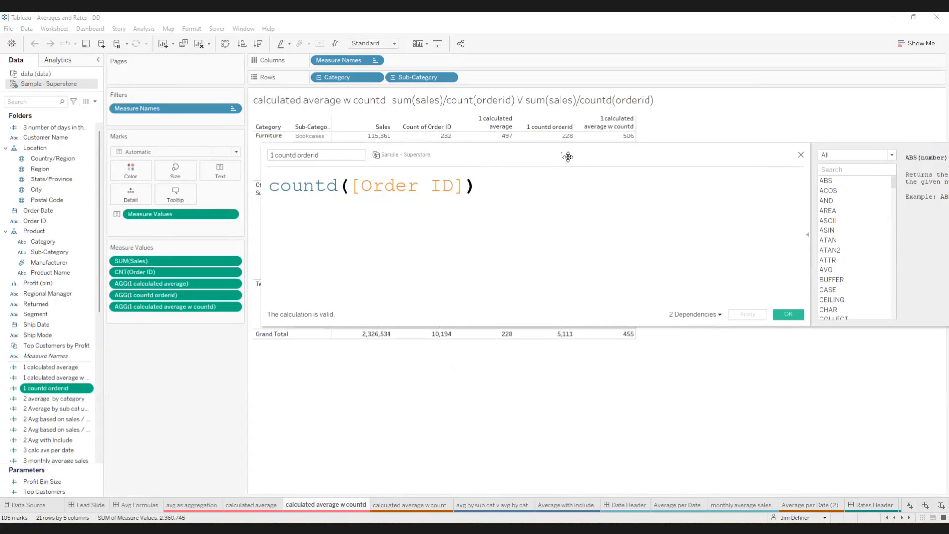
drag(568, 157, 559, 351)
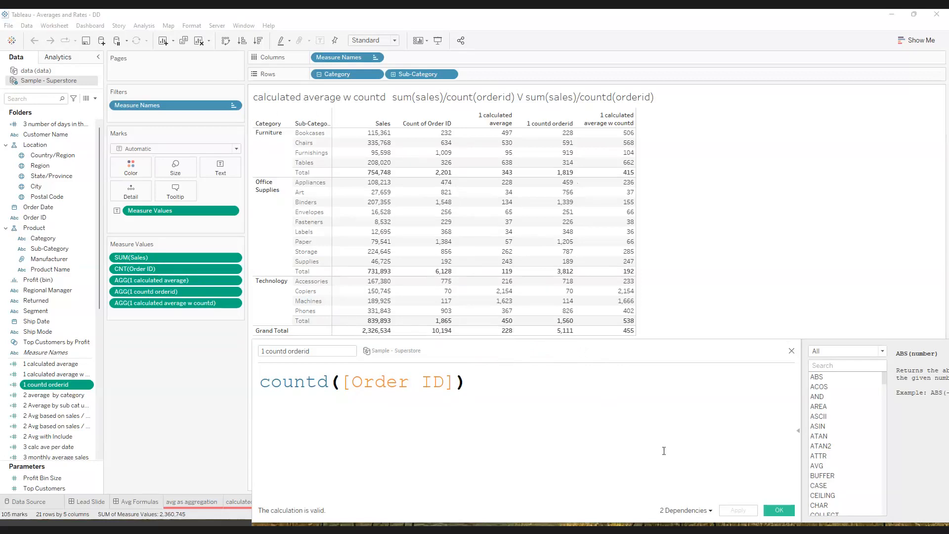
click(779, 510)
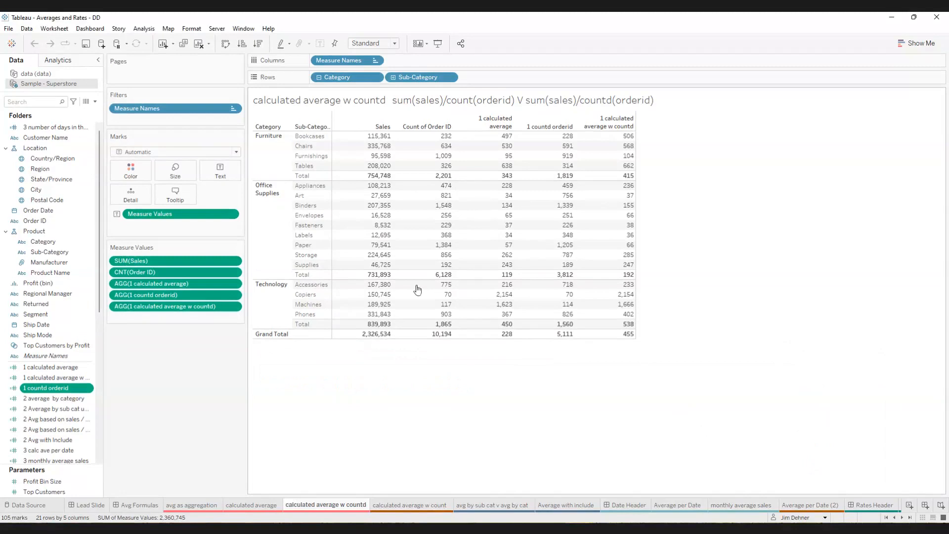
- Open the avg by sub cat v avg by cat sheet and search the data fields for "2"
click(503, 505)
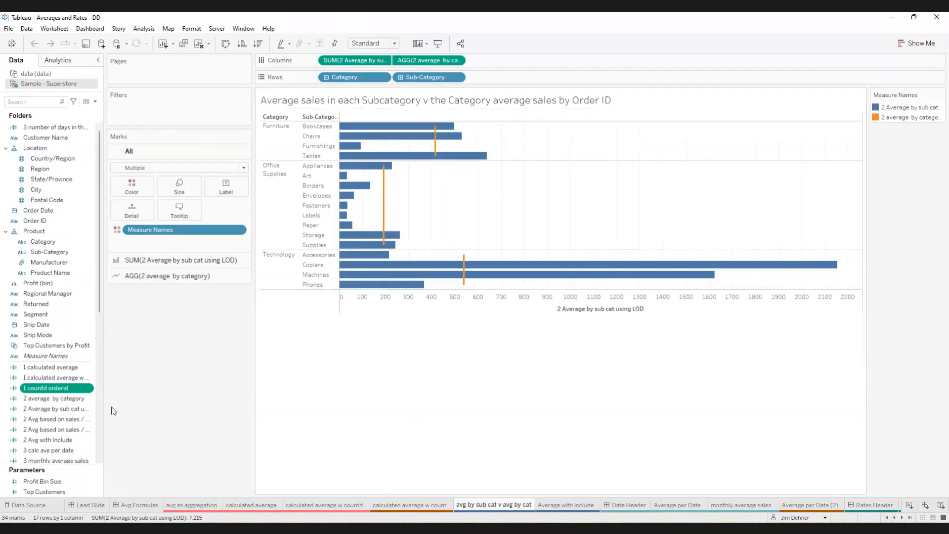
click(38, 102)
text(2)
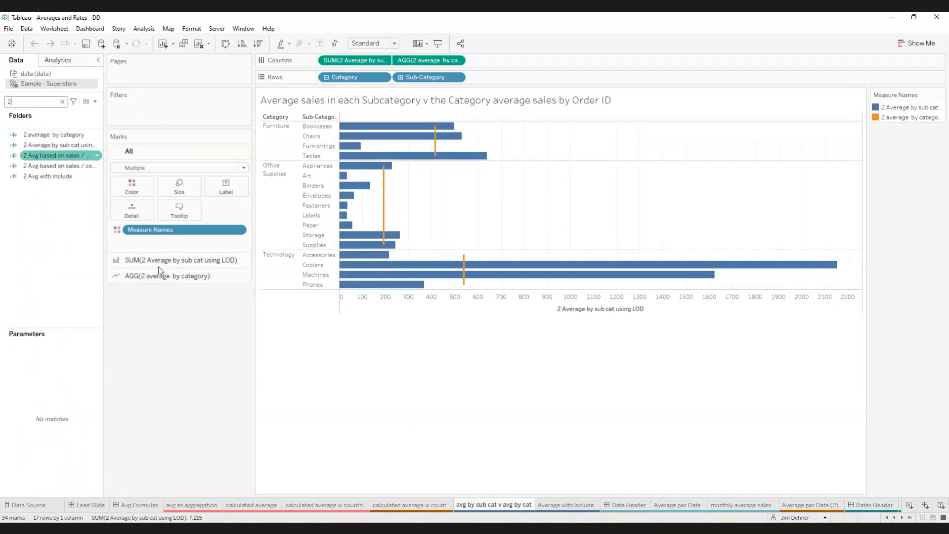
- Review the "2 average by category" formula enlarged, highlighting its FIXED sales and FIXED distinct order count expressions, and close it unchanged
click(55, 135)
right_click(55, 137)
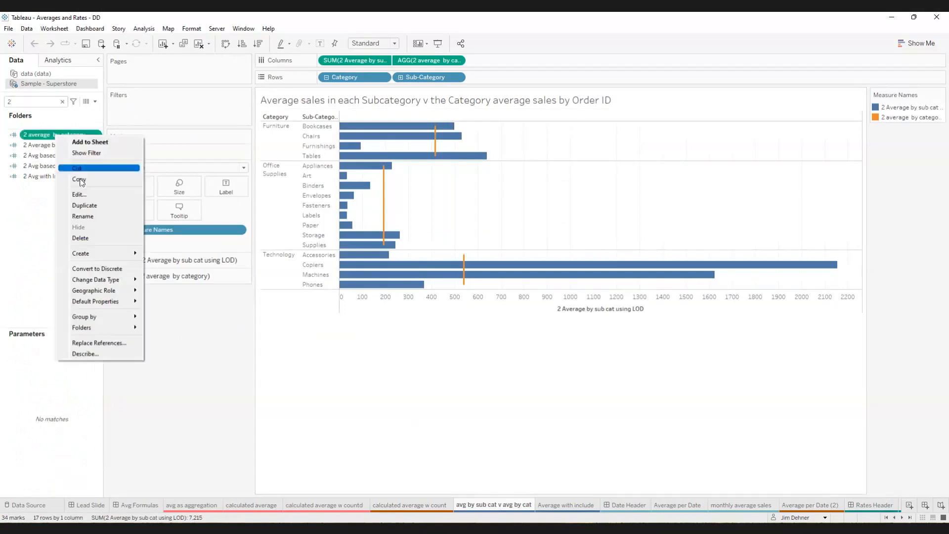
click(82, 194)
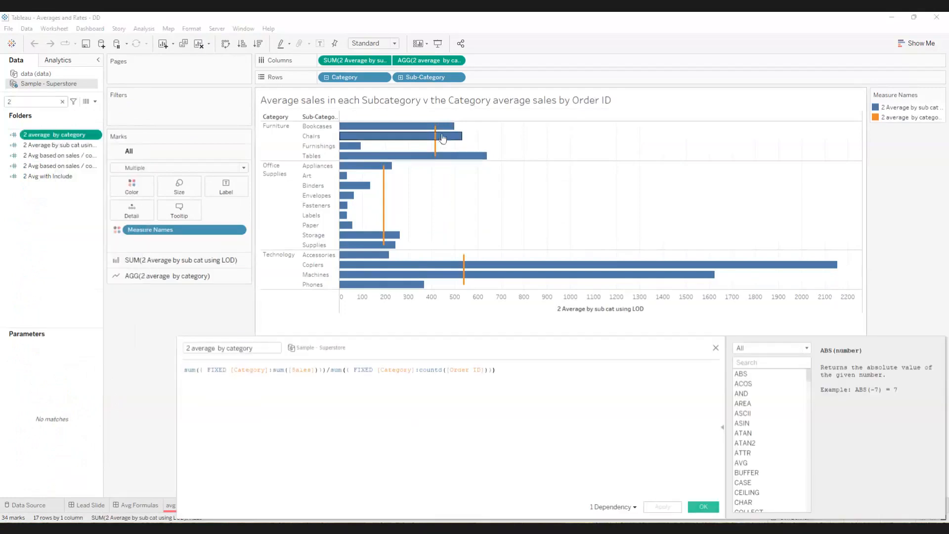
drag(547, 351, 671, 232)
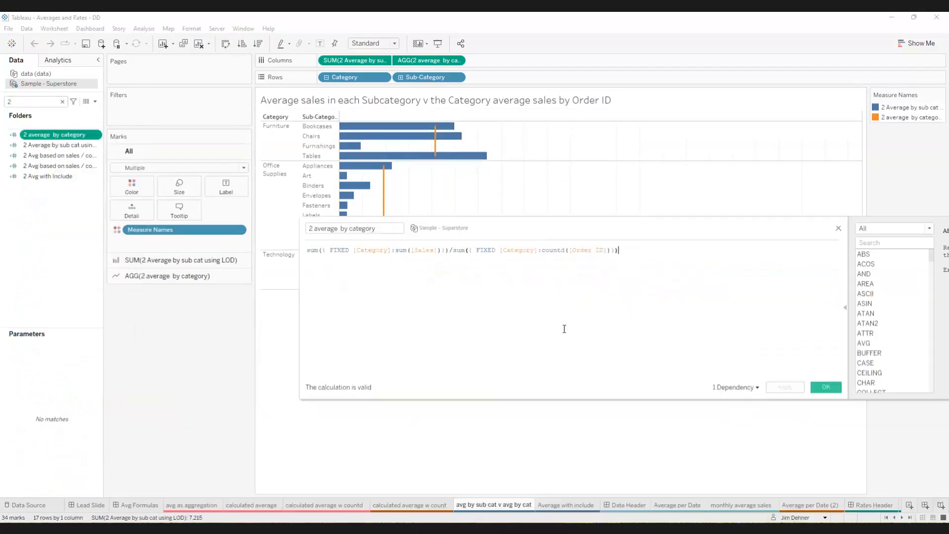
scroll(554, 331, up, 4)
scroll(557, 333, up, 2)
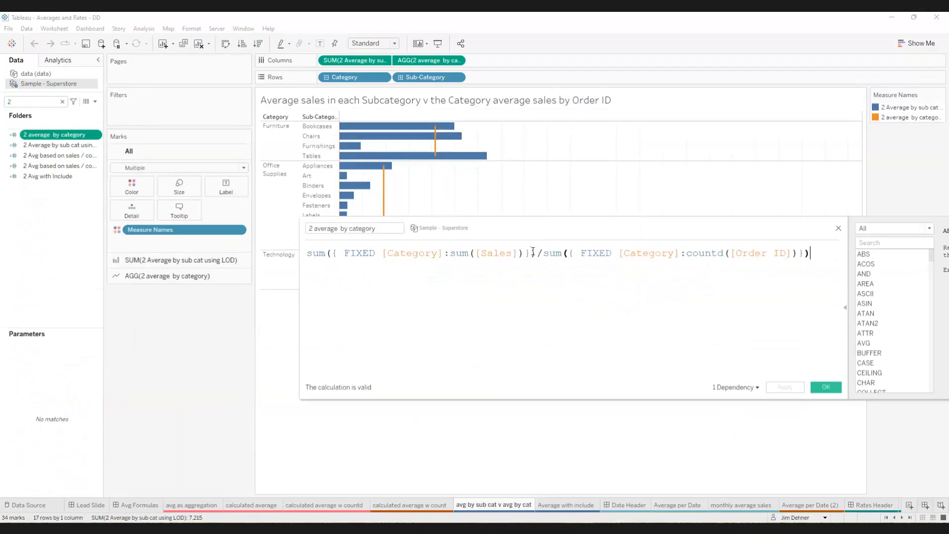
drag(534, 253, 339, 253)
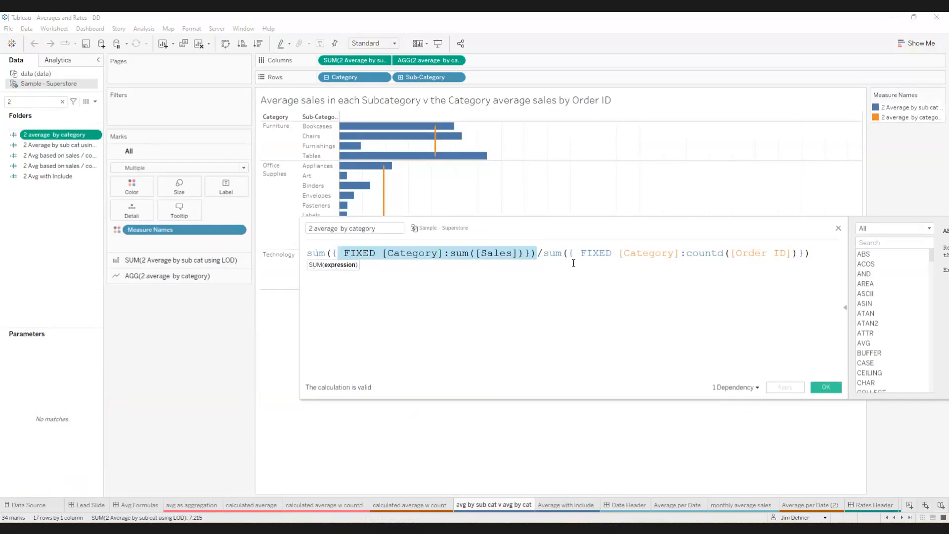
drag(569, 253, 806, 256)
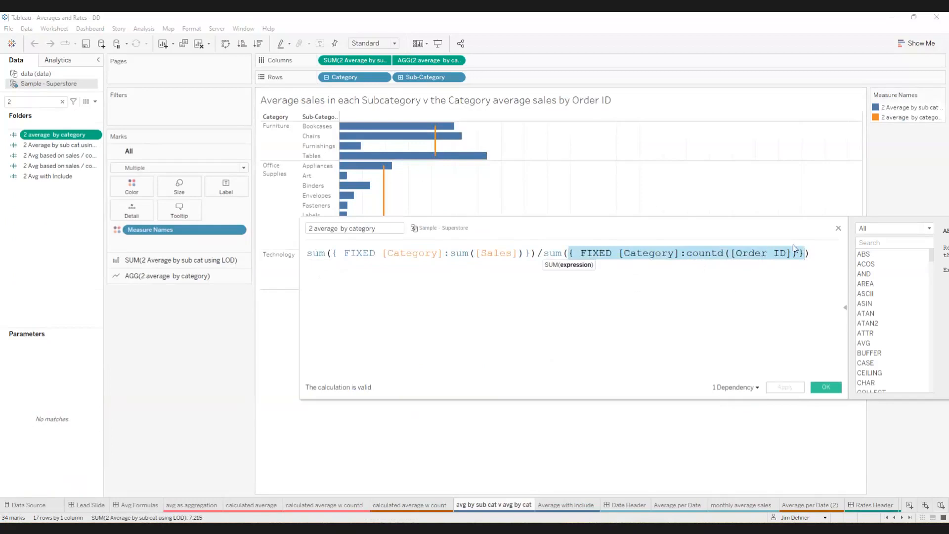
click(839, 229)
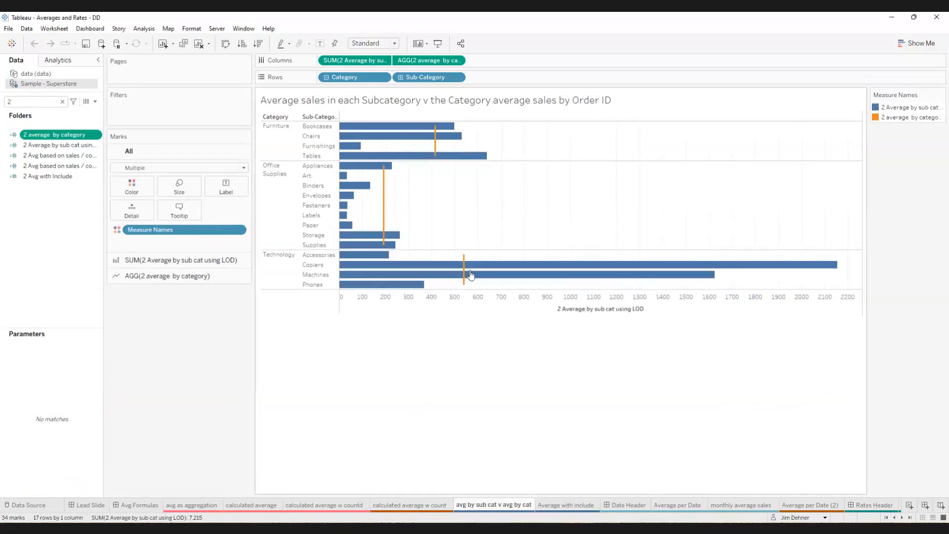
- Review the "Avg based on sales / countd LOD" formula enlarged, with a line break before the division, and close the editor without applying
right_click(61, 156)
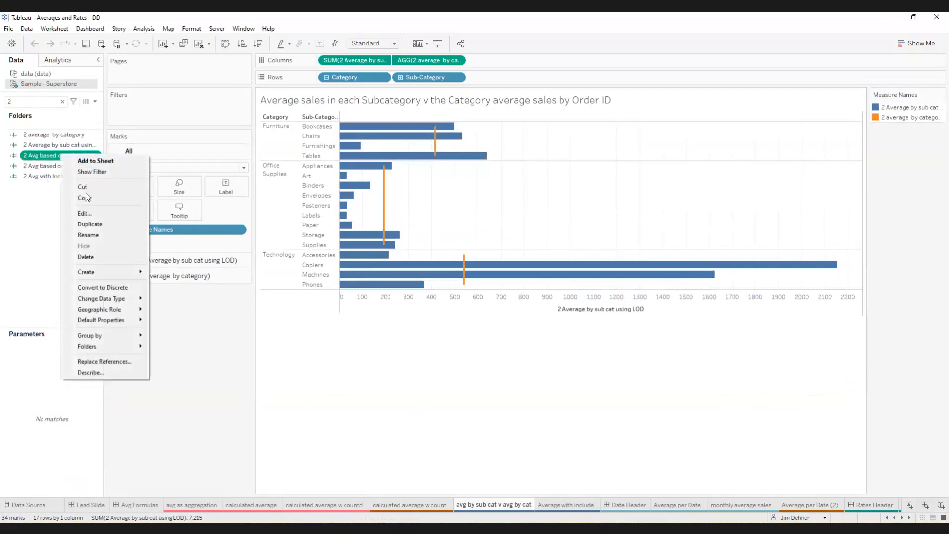
click(87, 214)
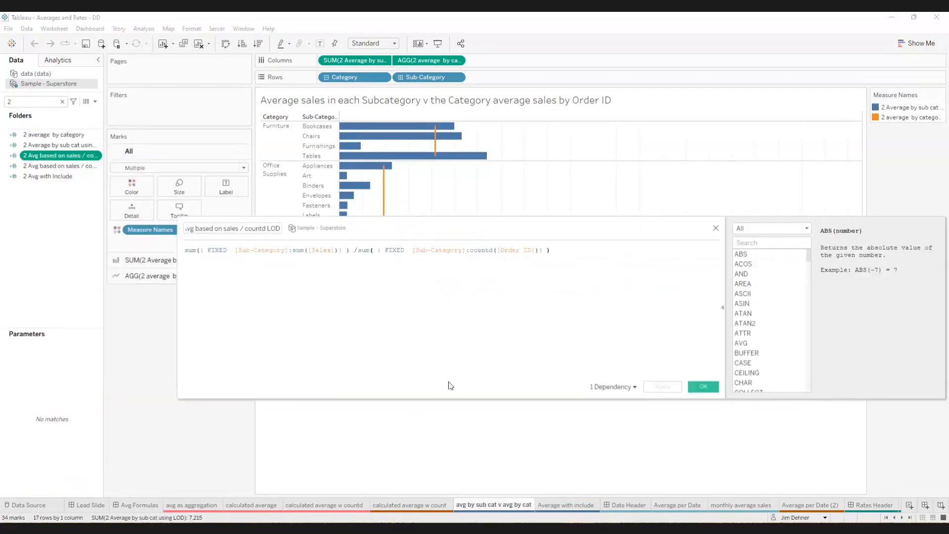
ctrl+scroll(472, 332, up, 4)
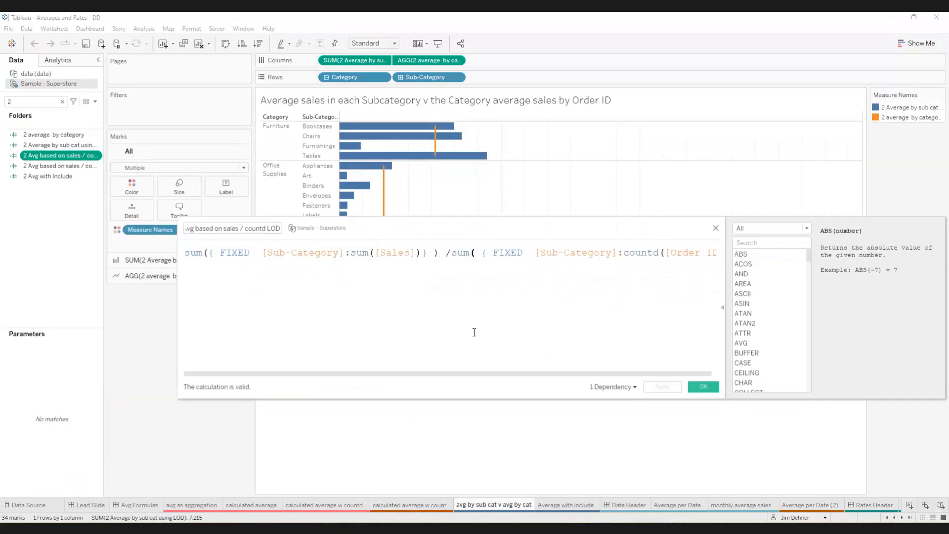
key(Return)
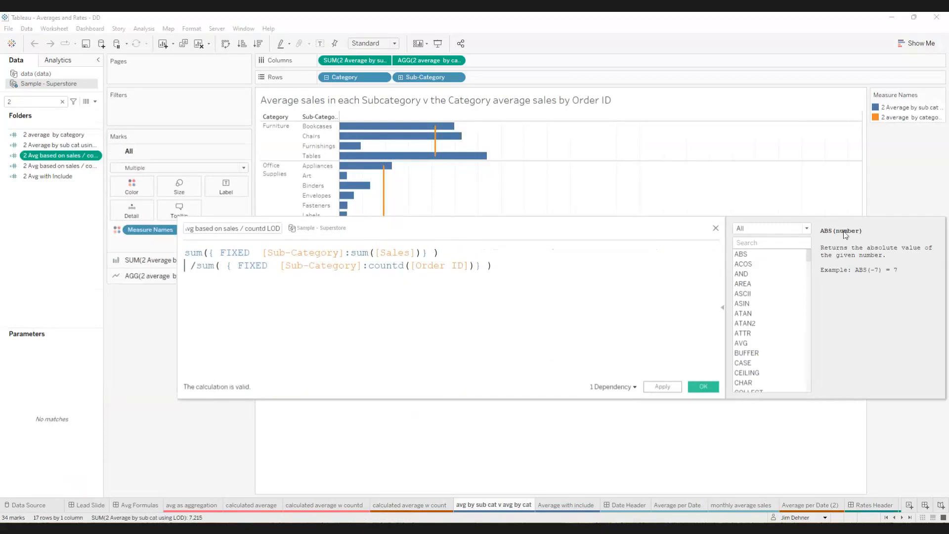
click(715, 230)
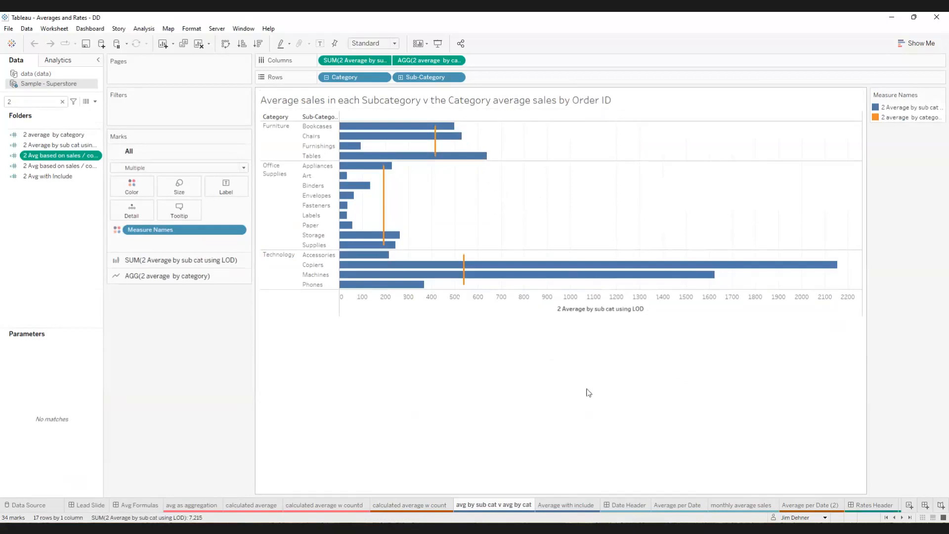
- Go past the Date Header dashboard to the Average per Date sheet and clear the field search
click(622, 504)
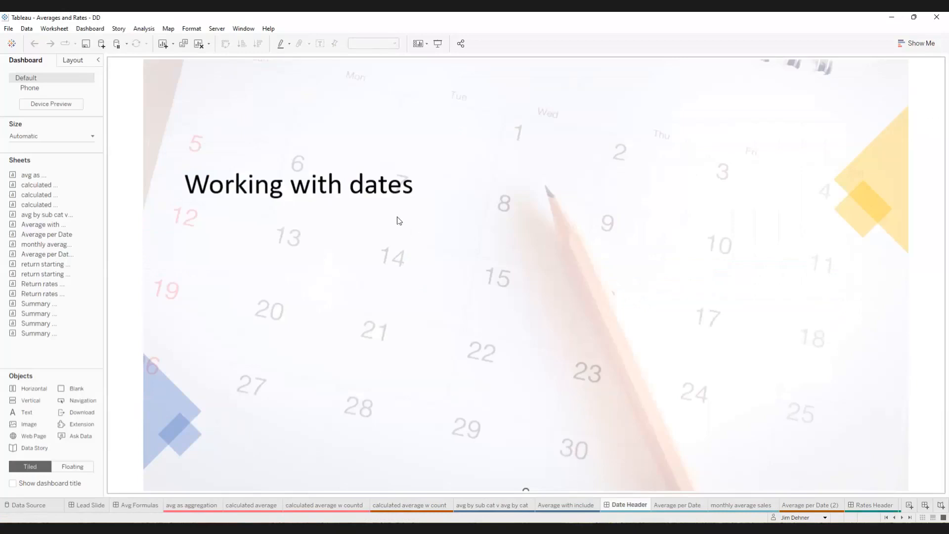
click(670, 504)
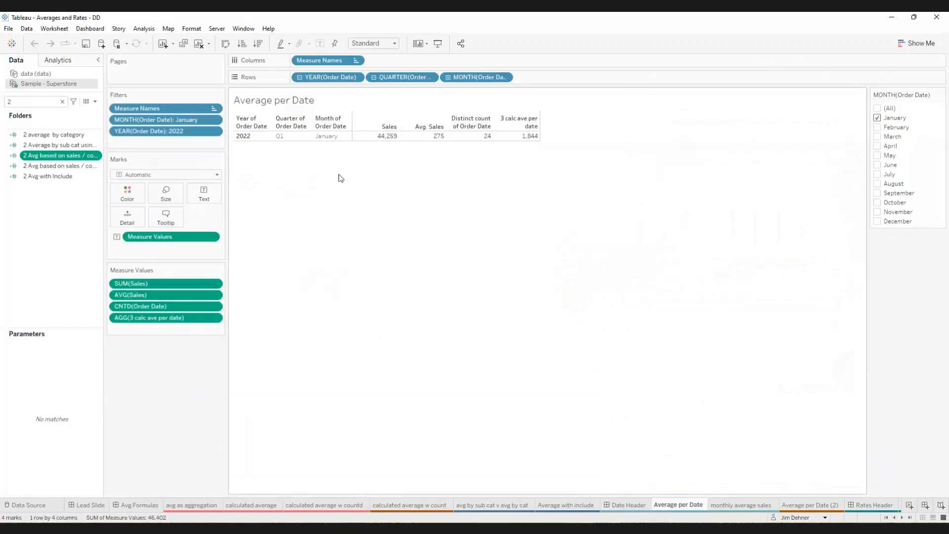
click(62, 102)
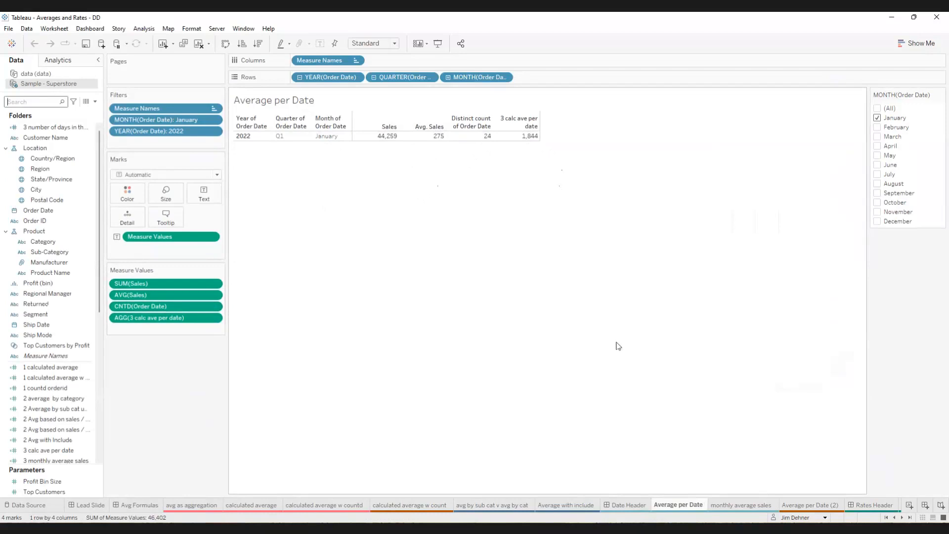
- Open the monthly average sales sheet and search the data fields for "3"
click(741, 505)
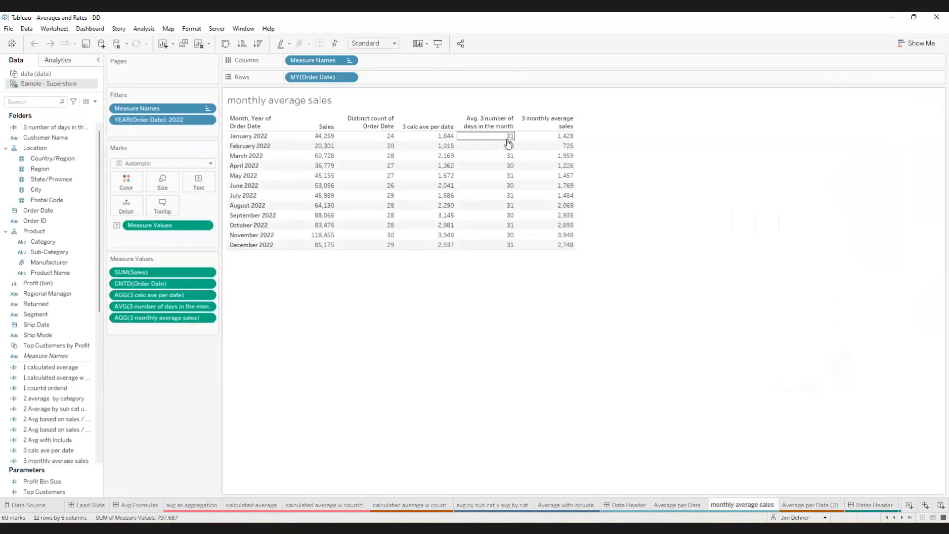
click(30, 104)
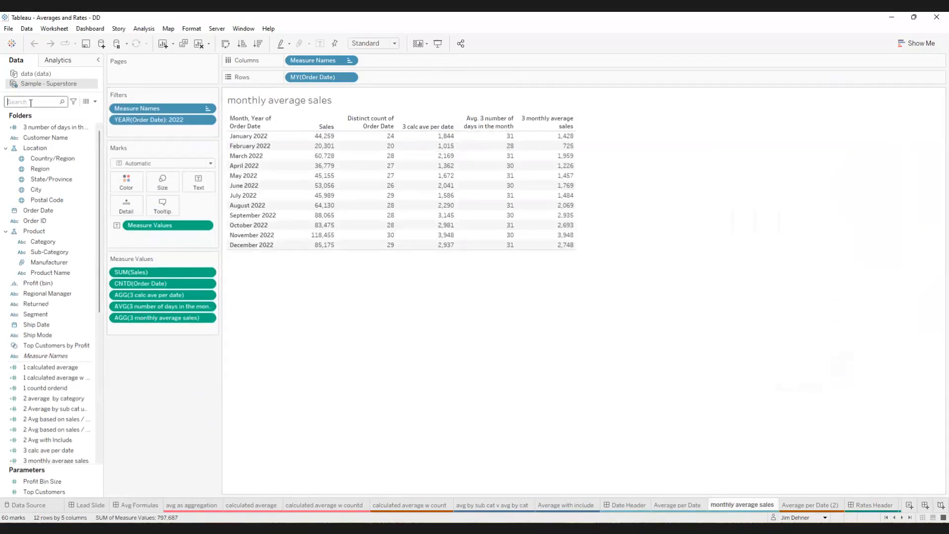
text(3)
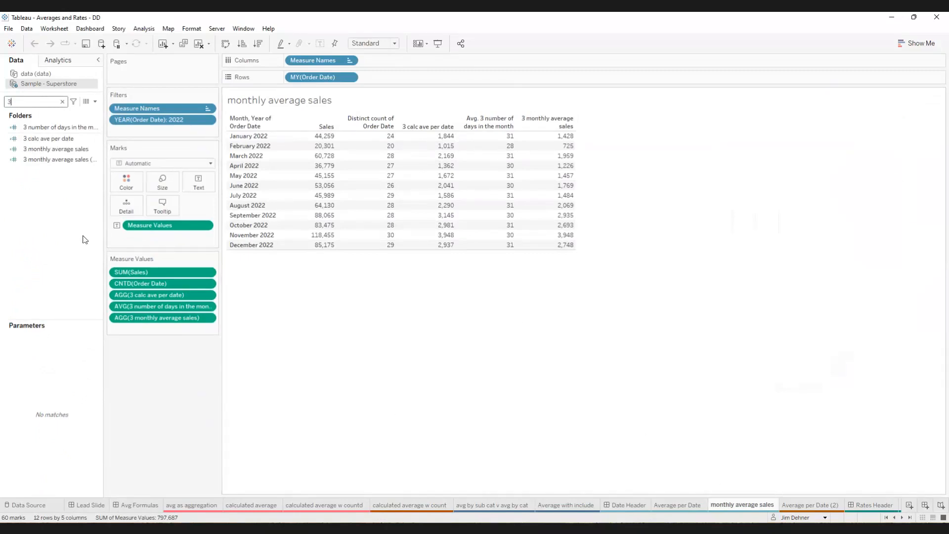
- Review the formula of the "3 number of days in the month" field at an enlarged text size and close the editor
right_click(66, 128)
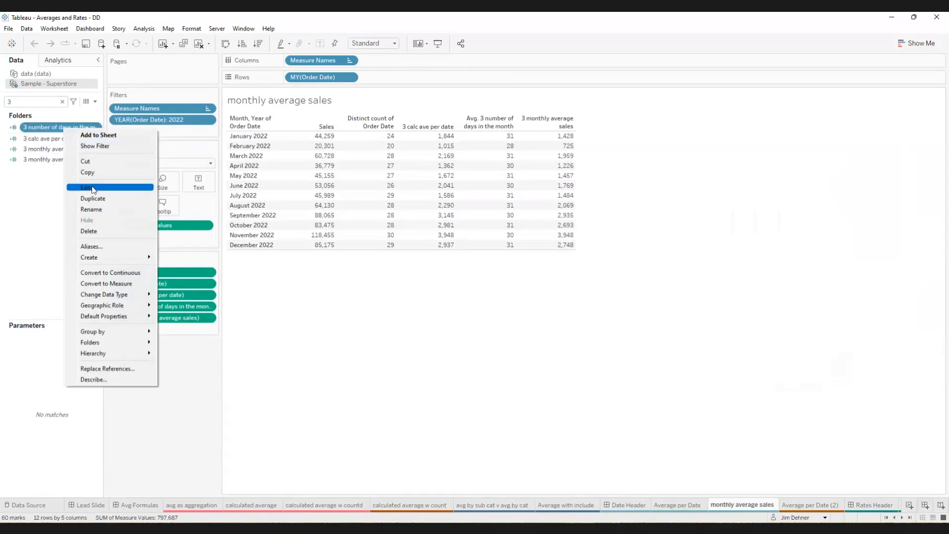
click(93, 187)
scroll(517, 325, up, 3)
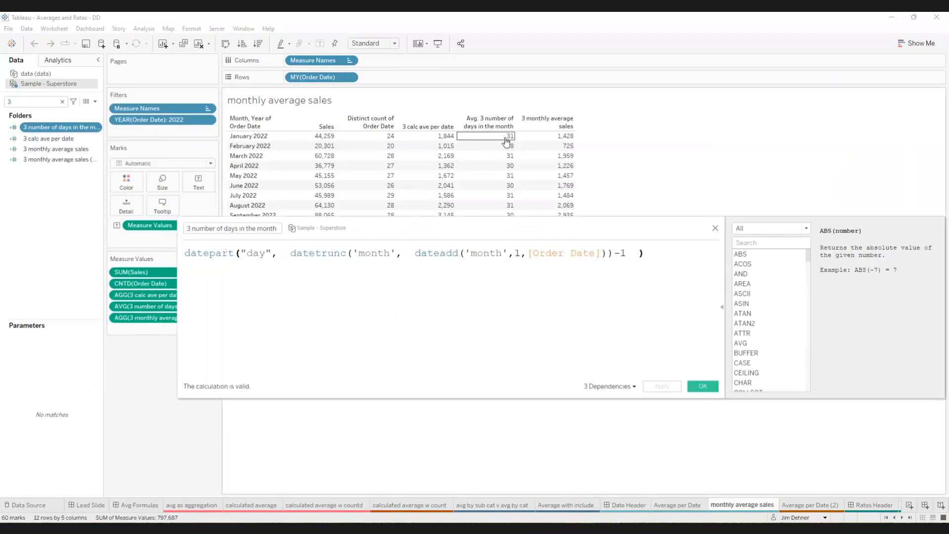
click(715, 230)
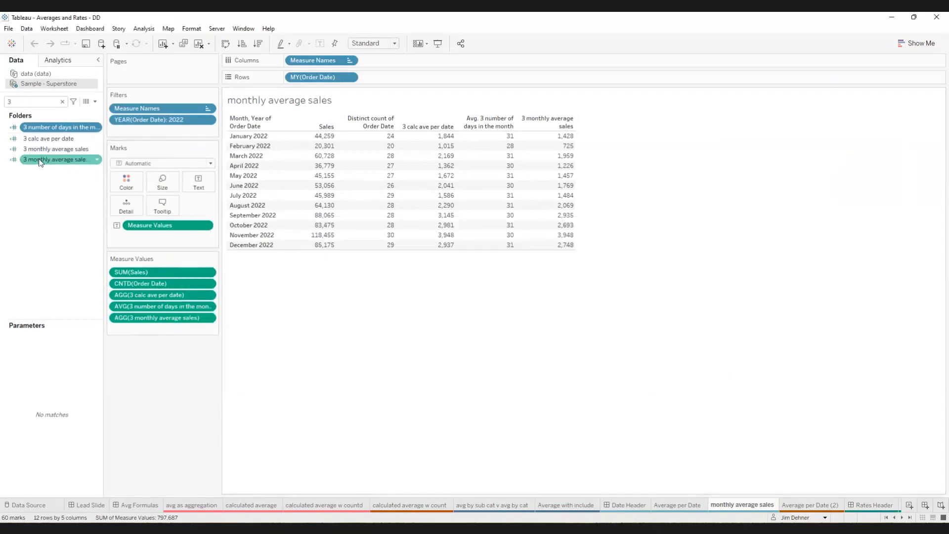
- Widen the data pane, then review the "3 monthly average sales" formula, highlighting its fixed monthly sales numerator, and close the editor
drag(103, 168, 119, 170)
ctrl+click(70, 151)
right_click(70, 152)
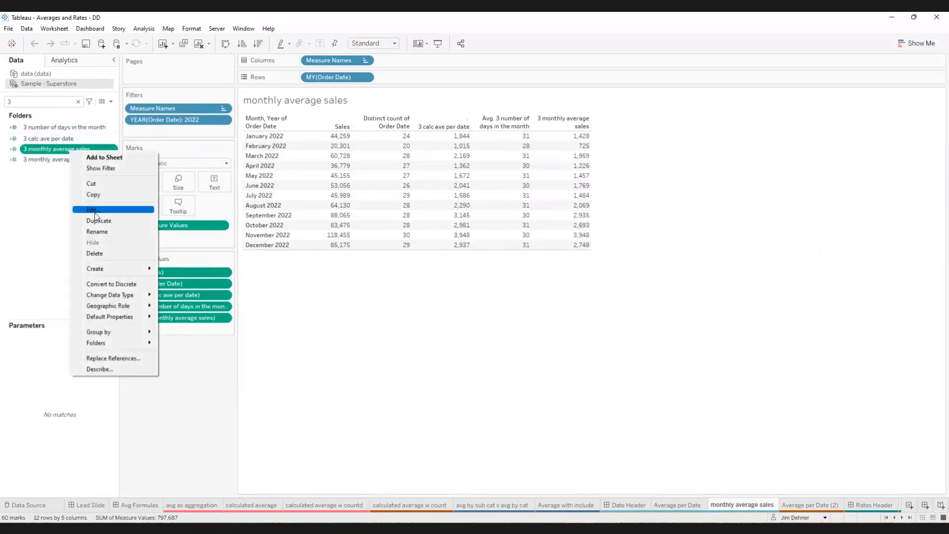
click(95, 210)
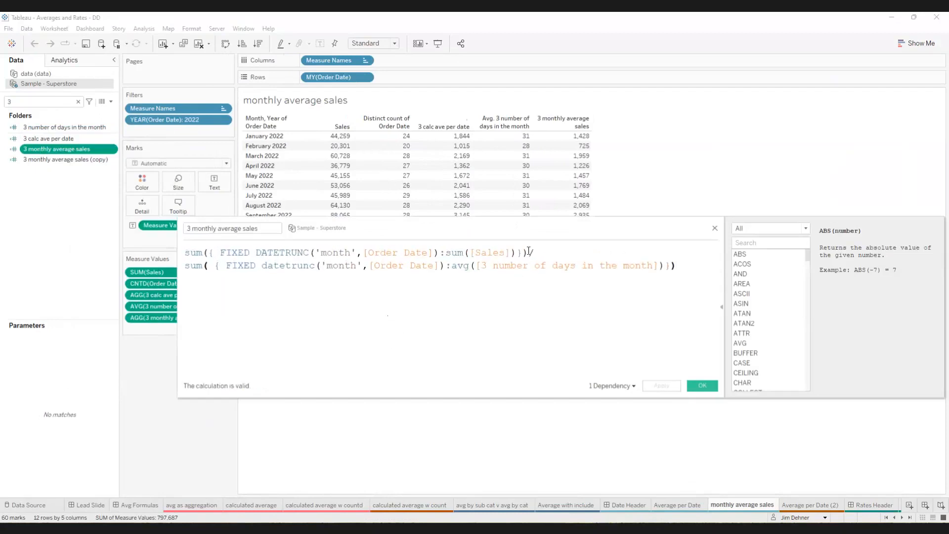
drag(528, 252, 206, 253)
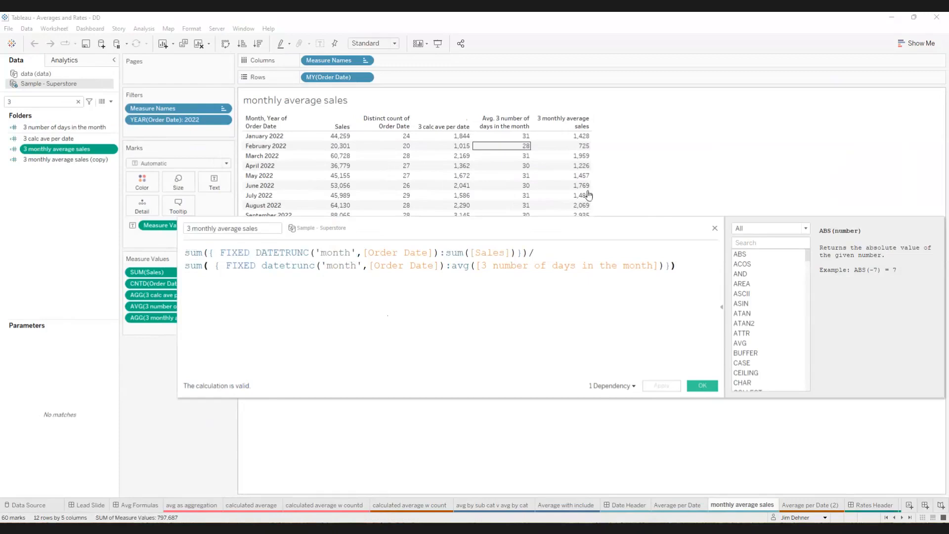
click(715, 230)
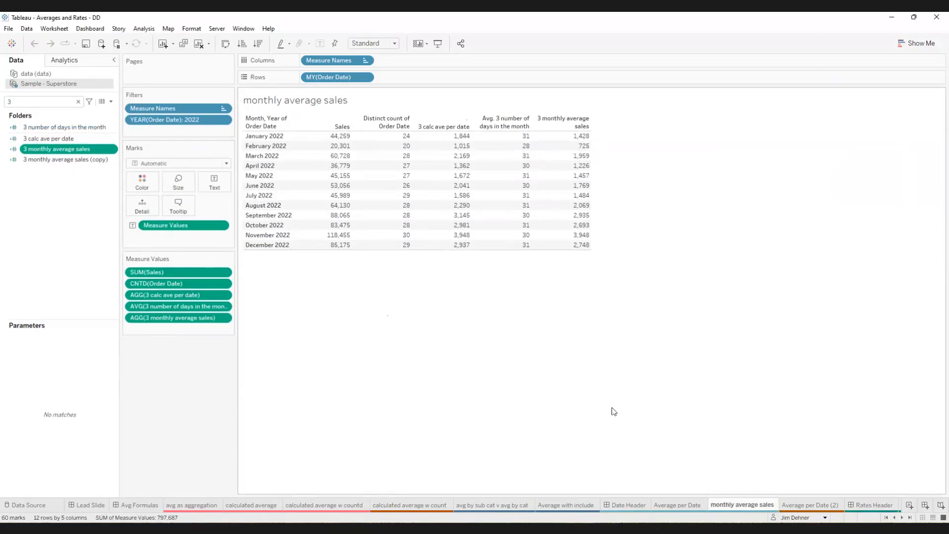
- Go past the Rates Header dashboard and open the rate formula dashboard
click(871, 505)
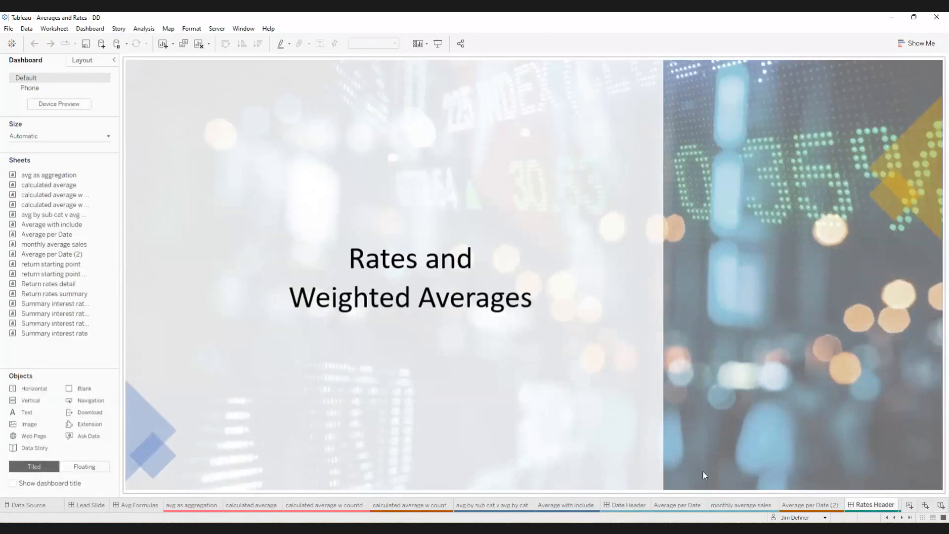
click(903, 518)
click(902, 518)
click(902, 517)
click(902, 518)
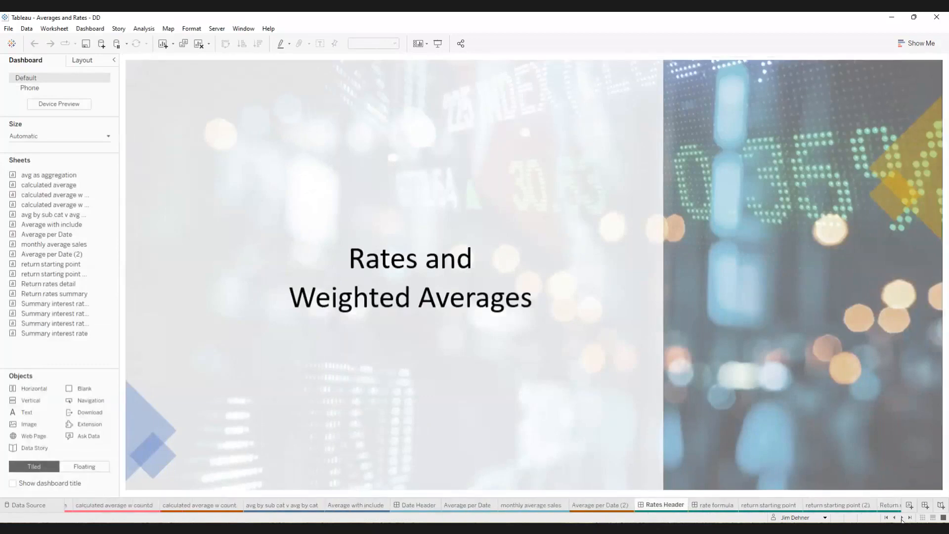
click(902, 518)
click(903, 518)
click(902, 518)
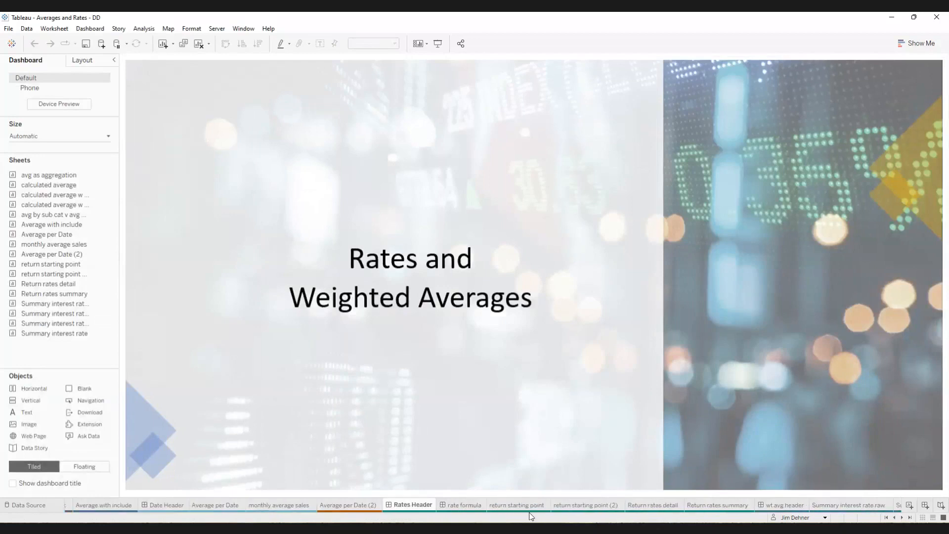
click(462, 505)
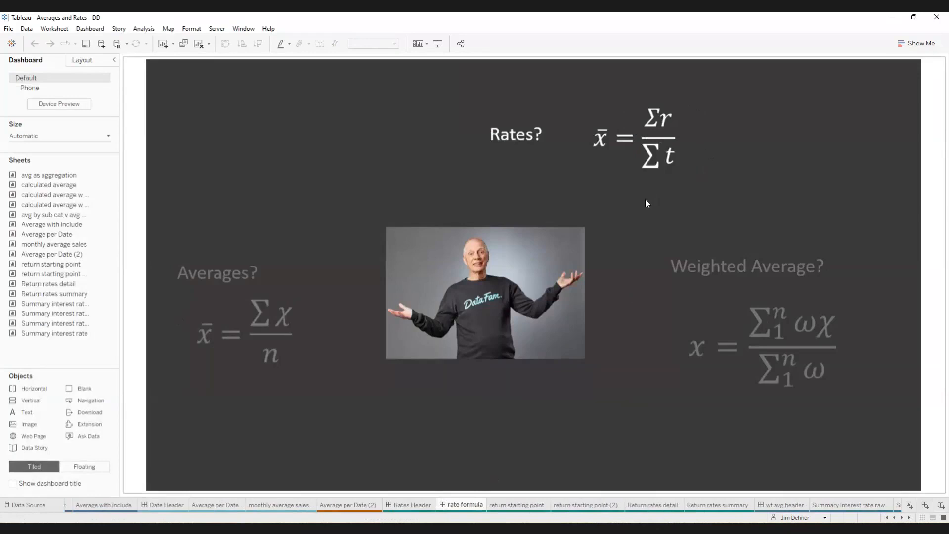
- On the return starting point sheet, clear the field search and add subtotals to the return table
click(513, 505)
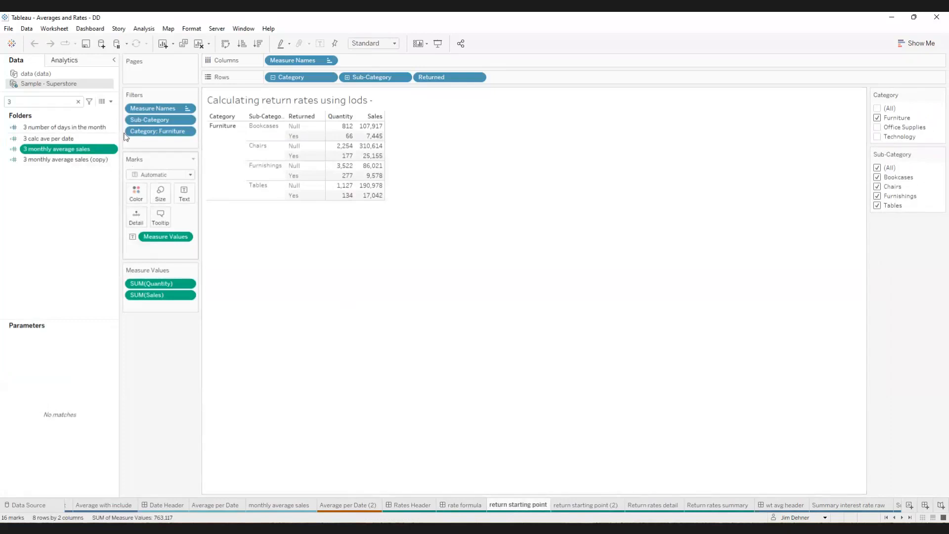
click(78, 101)
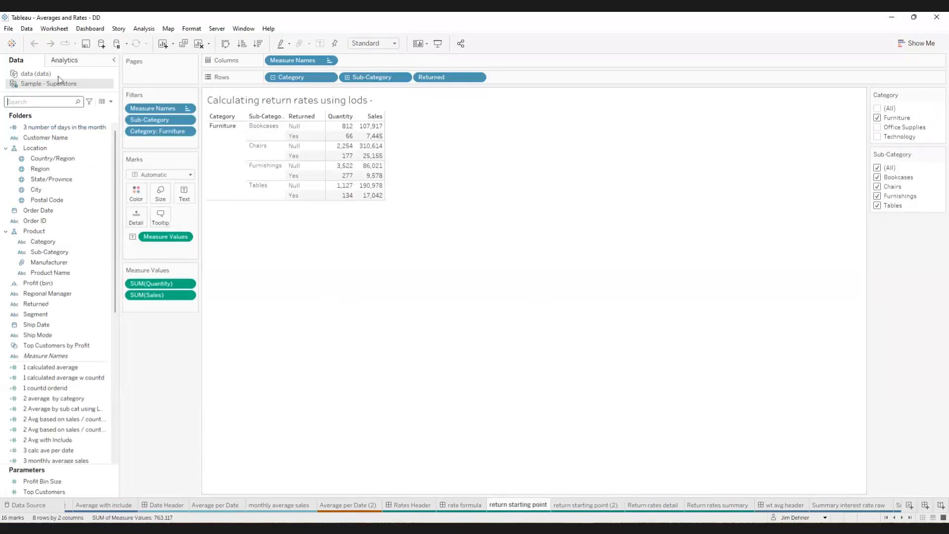
click(68, 62)
drag(29, 130, 311, 133)
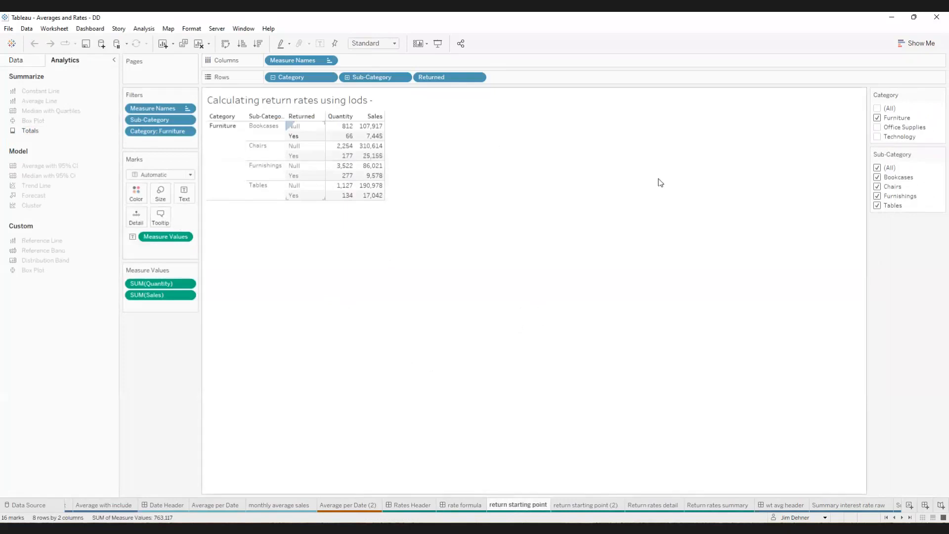
click(26, 61)
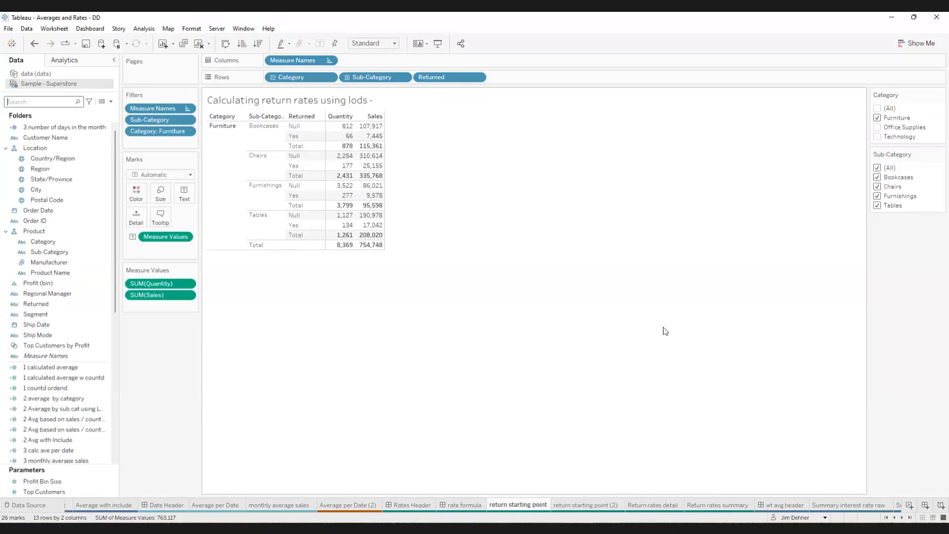
- Open the return starting point (2) sheet and search the data fields for "5"
click(586, 504)
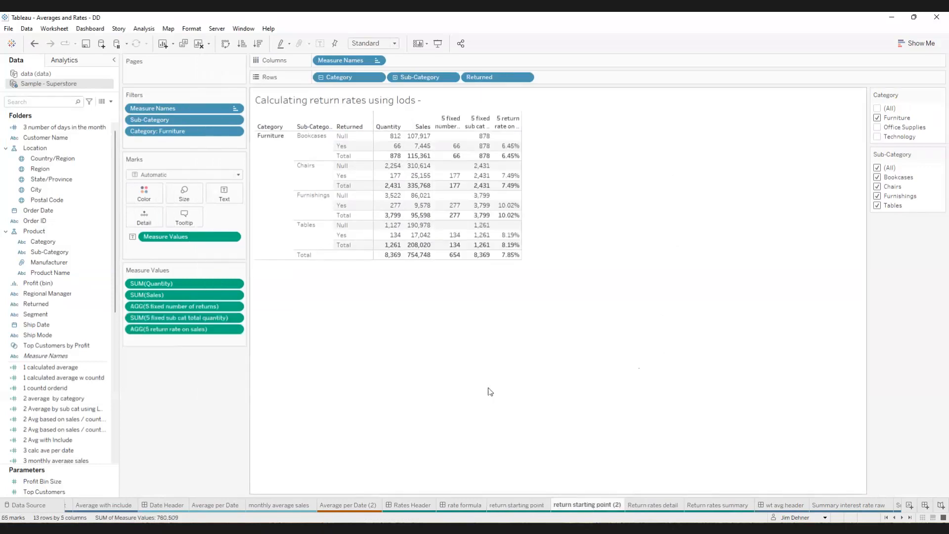
click(18, 104)
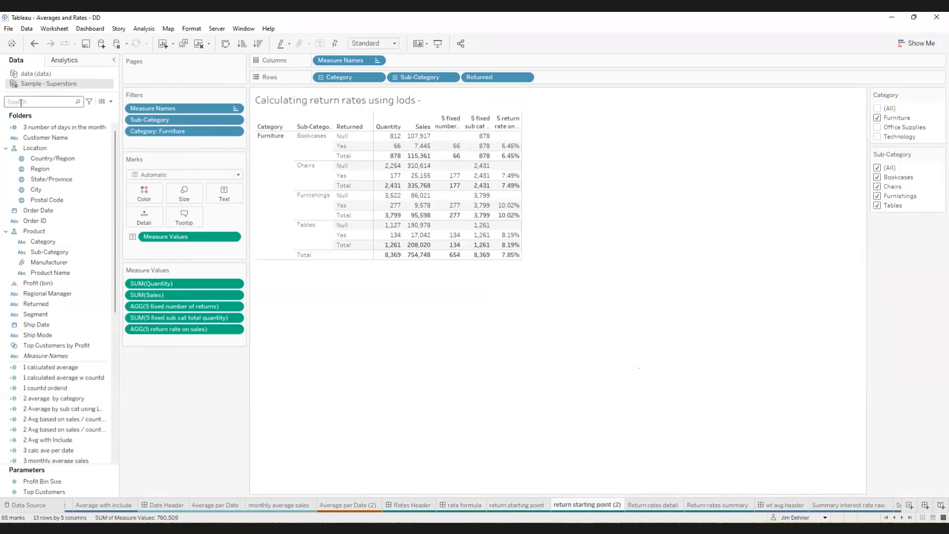
text(5)
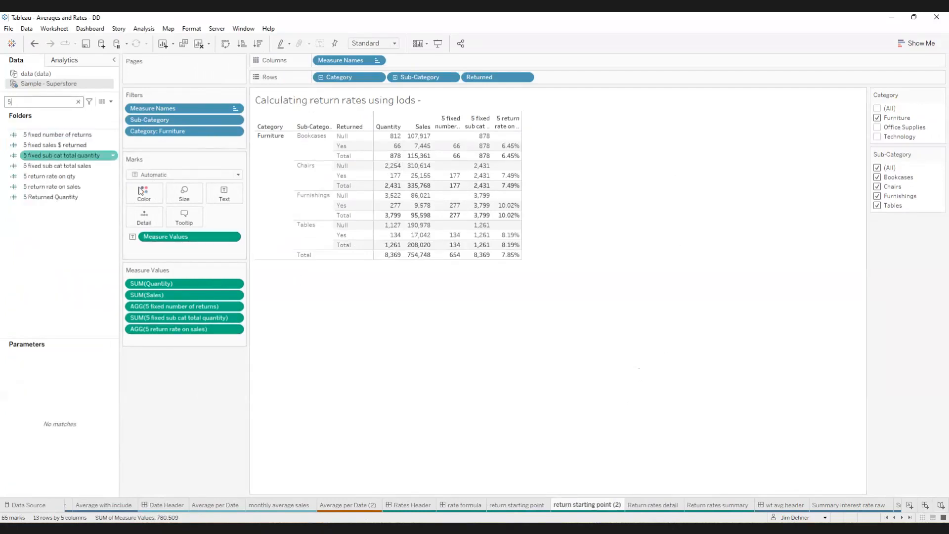
- Review the "5 fixed number of returns" formula at an enlarged text size, repositioning the editor, and close it
right_click(71, 139)
click(94, 195)
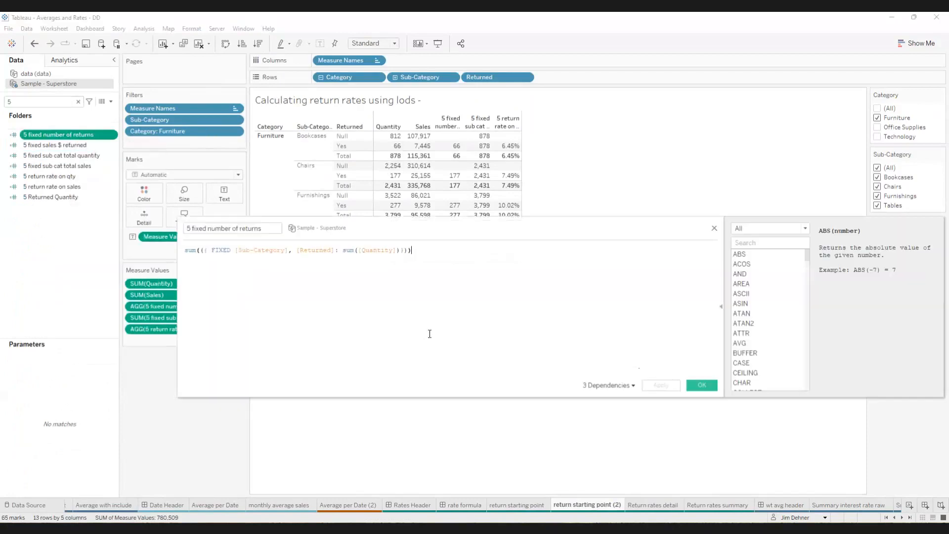
ctrl+scroll(450, 323, up, 5)
ctrl+scroll(458, 325, up, 1)
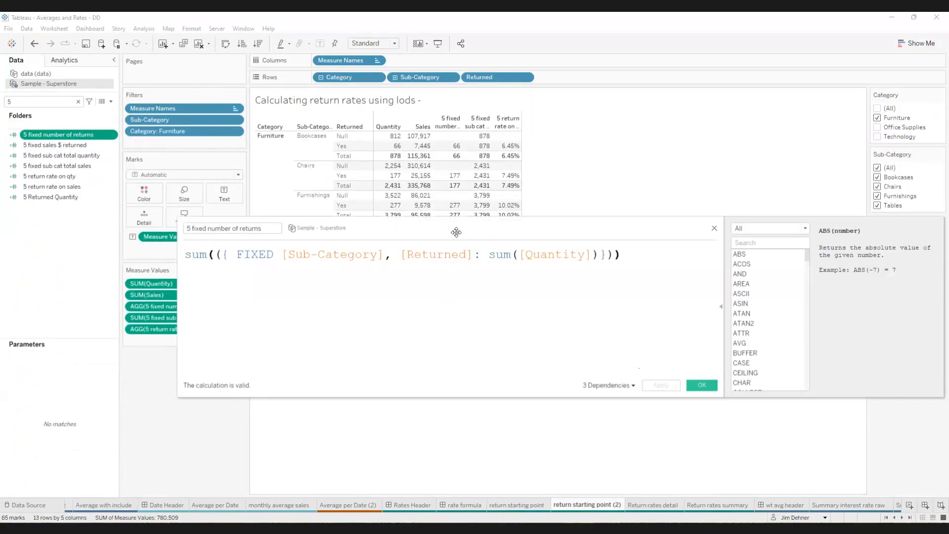
drag(457, 232, 511, 181)
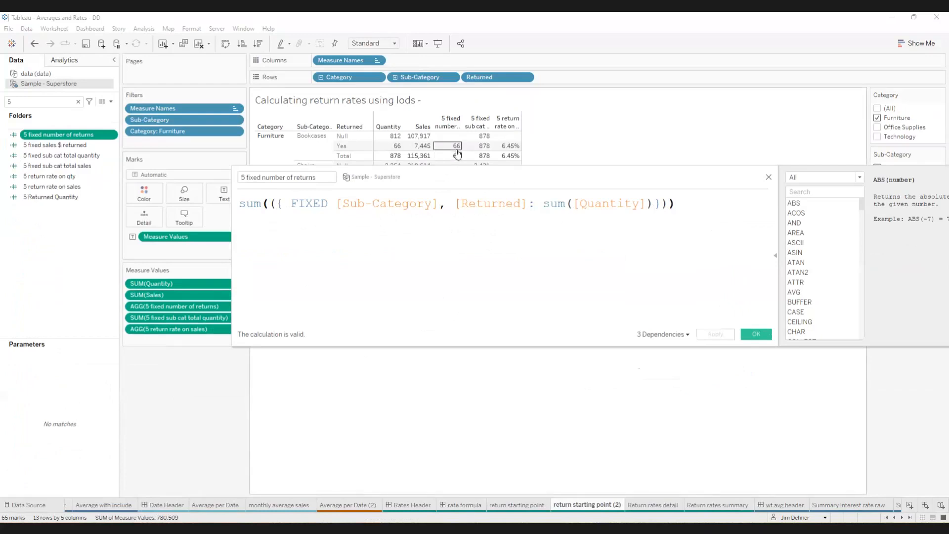
click(769, 177)
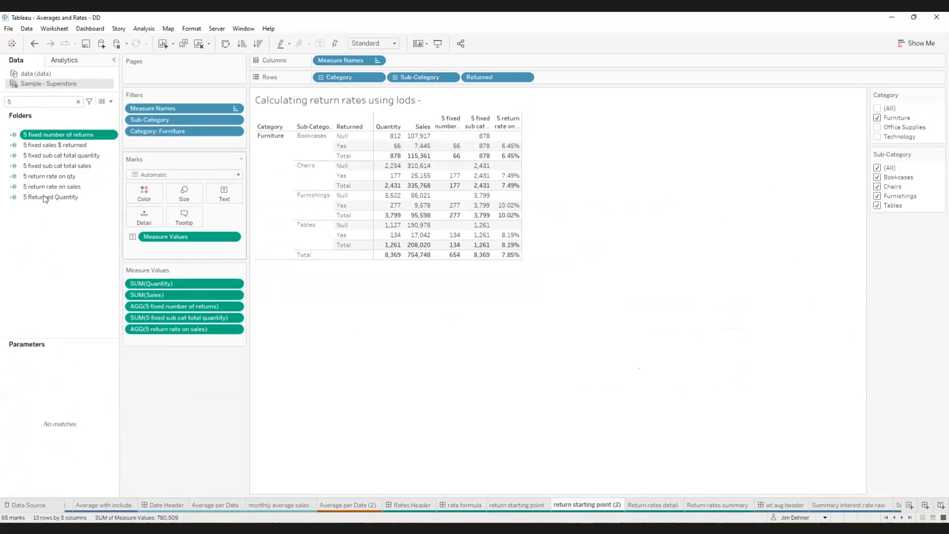
- Review the enlarged formula of the "5 fixed sub cat total quantity" field and close the editor
right_click(72, 156)
click(94, 213)
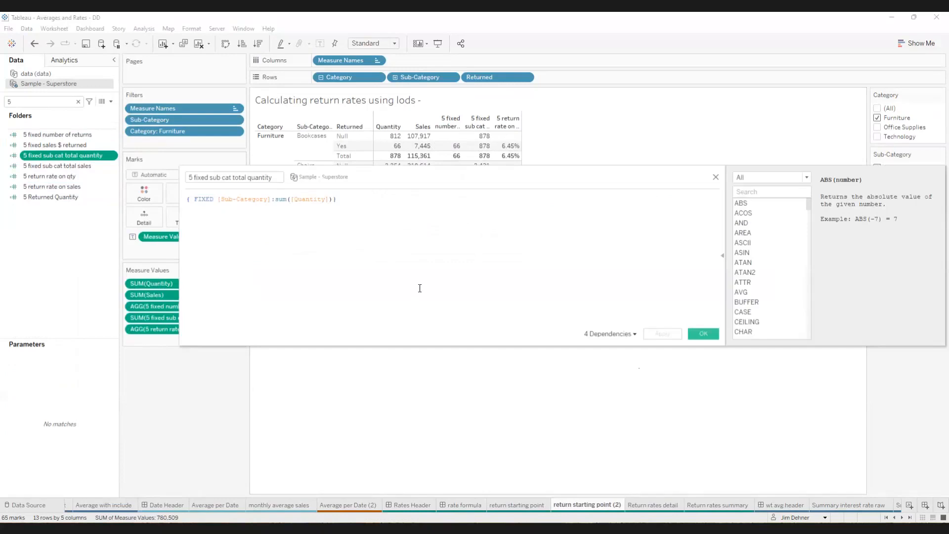
ctrl+scroll(420, 285, up, 5)
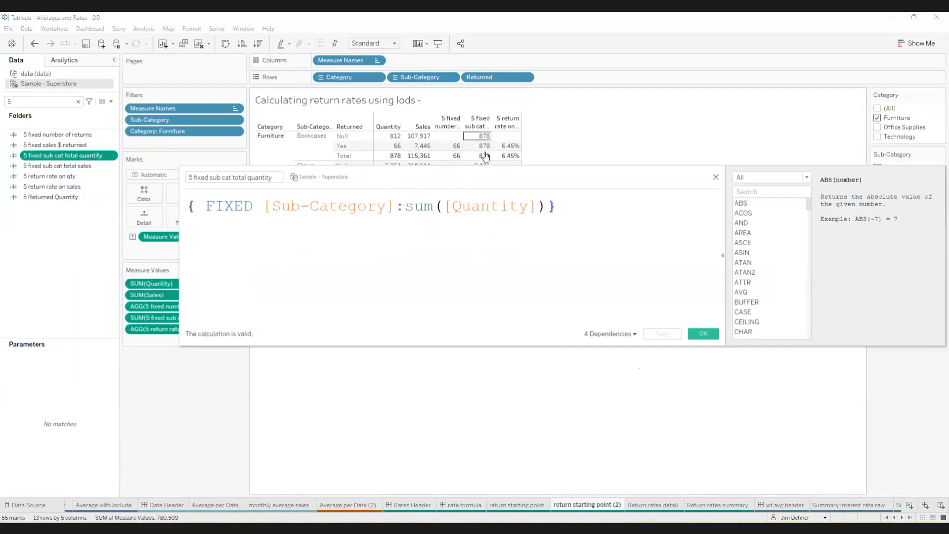
click(715, 177)
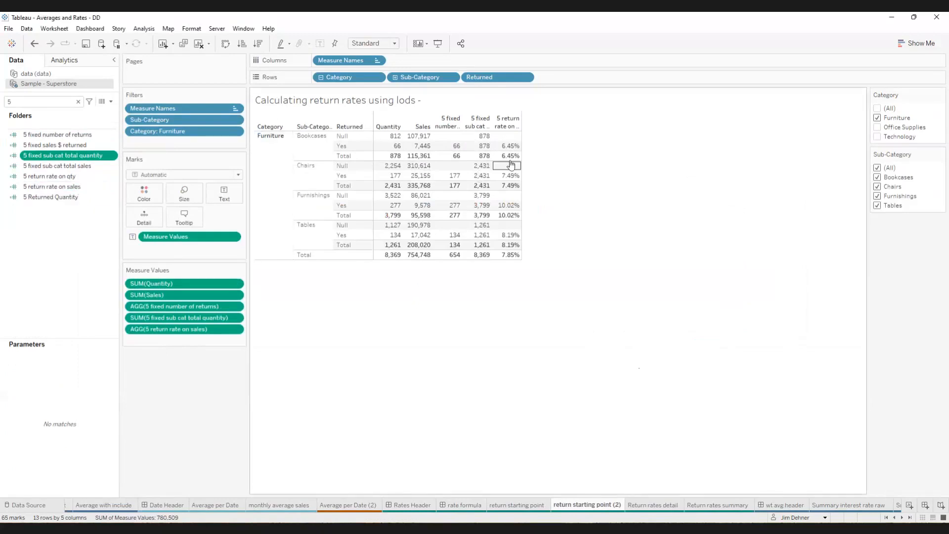
- Review the enlarged "5 return rate on qty" formula with a line break before the division, highlight the numerator, and close without applying
right_click(76, 179)
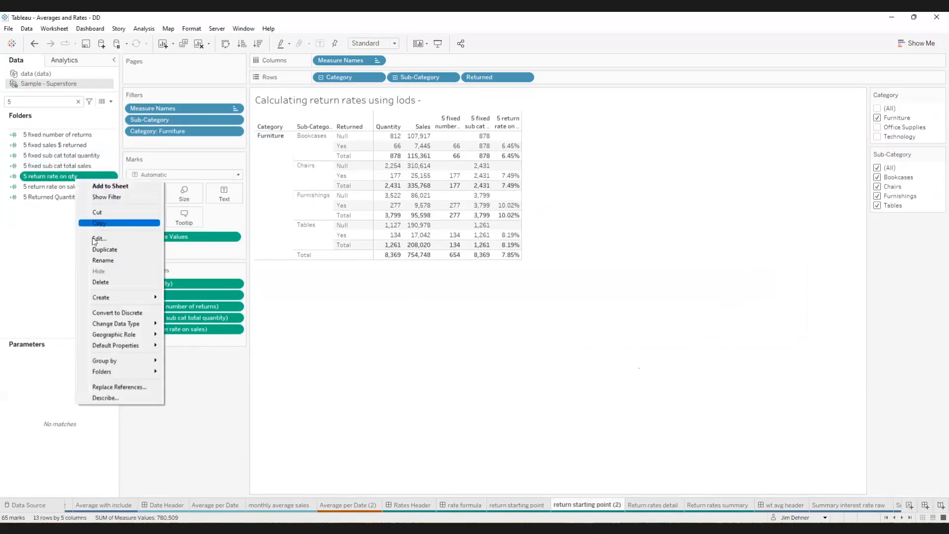
click(99, 242)
scroll(445, 294, up, 3)
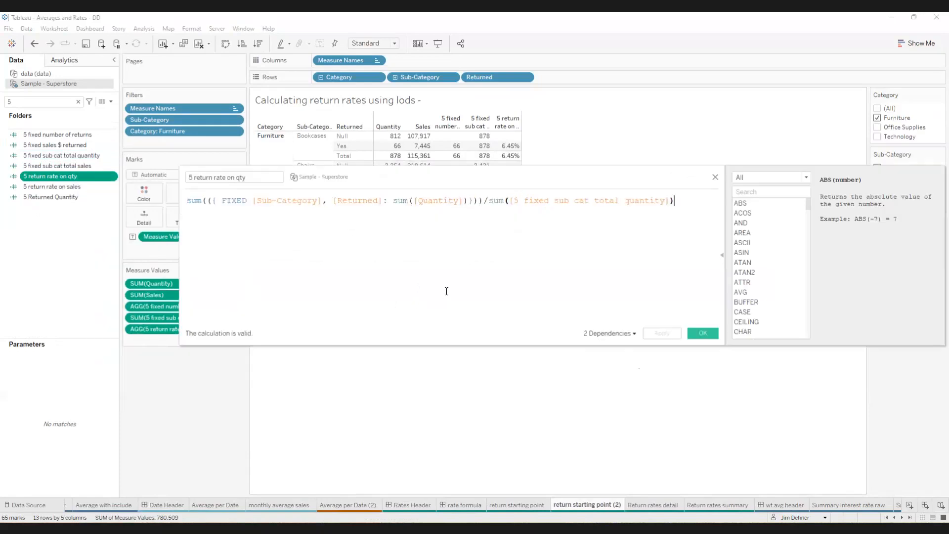
click(519, 201)
key(Return)
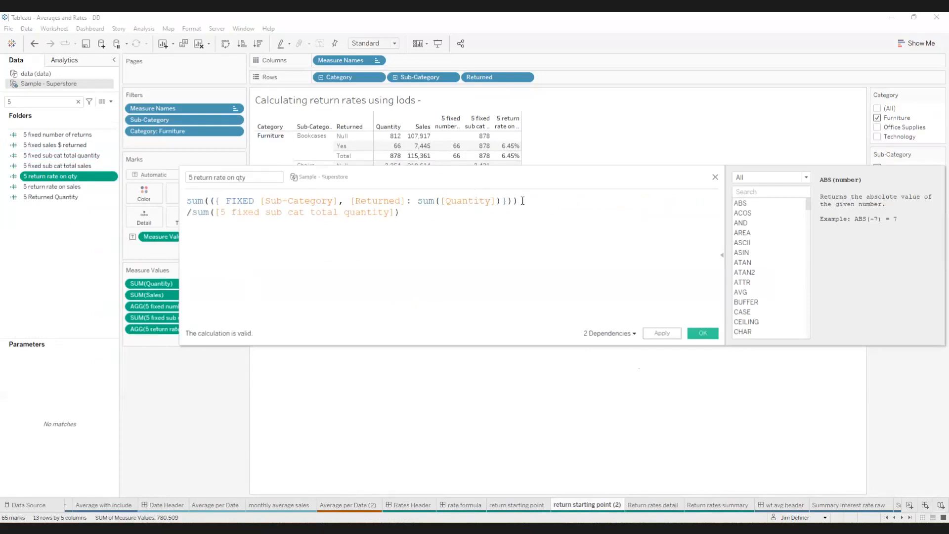
drag(518, 201, 214, 200)
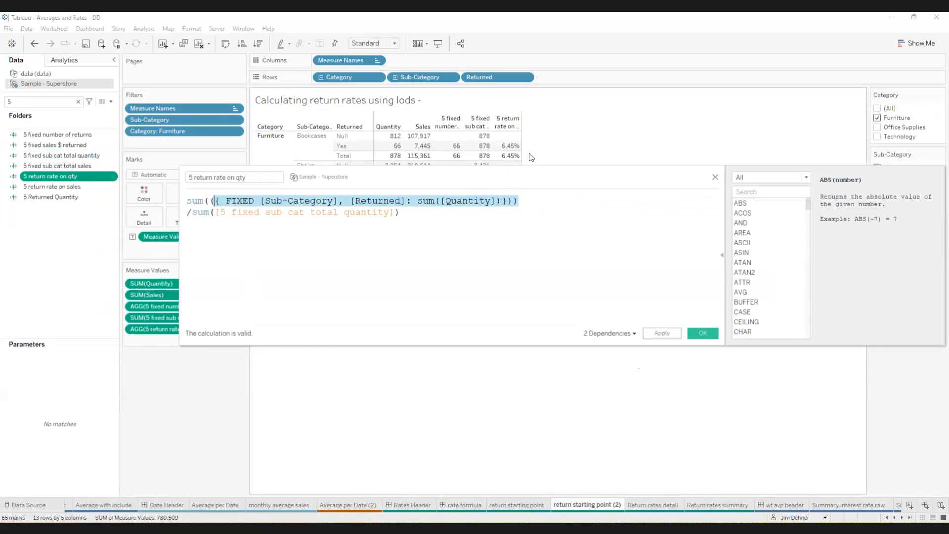
click(715, 178)
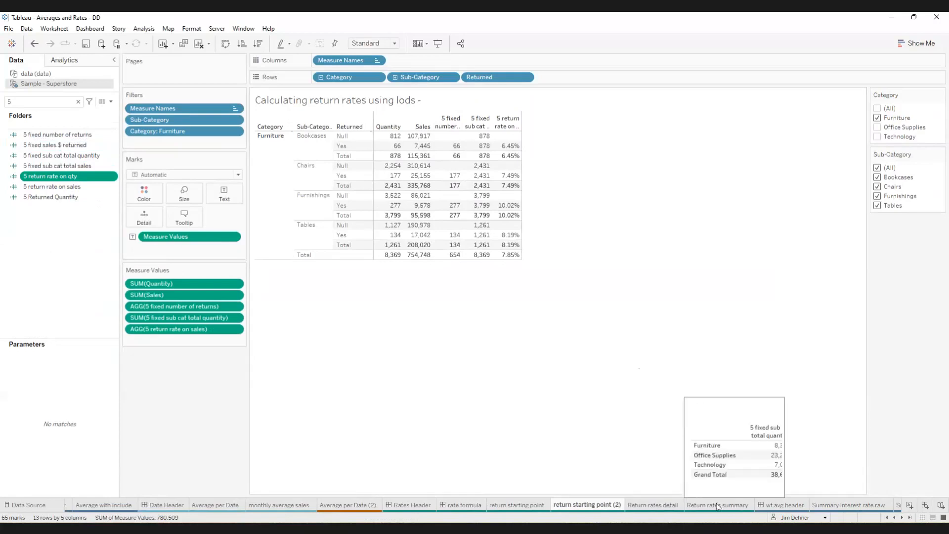
- Examine the Return rates detail sheet, then open the wt avg header dashboard with the weighted average formula
click(656, 505)
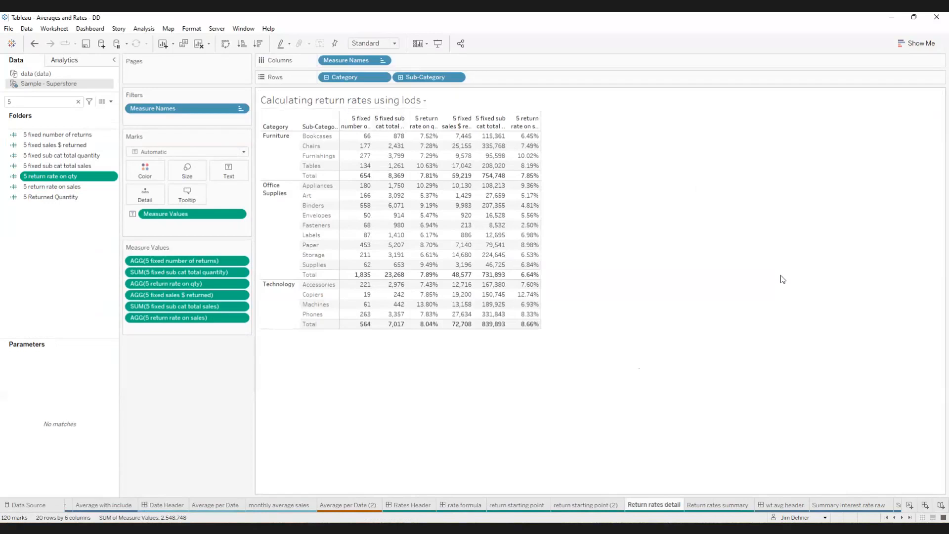
click(785, 503)
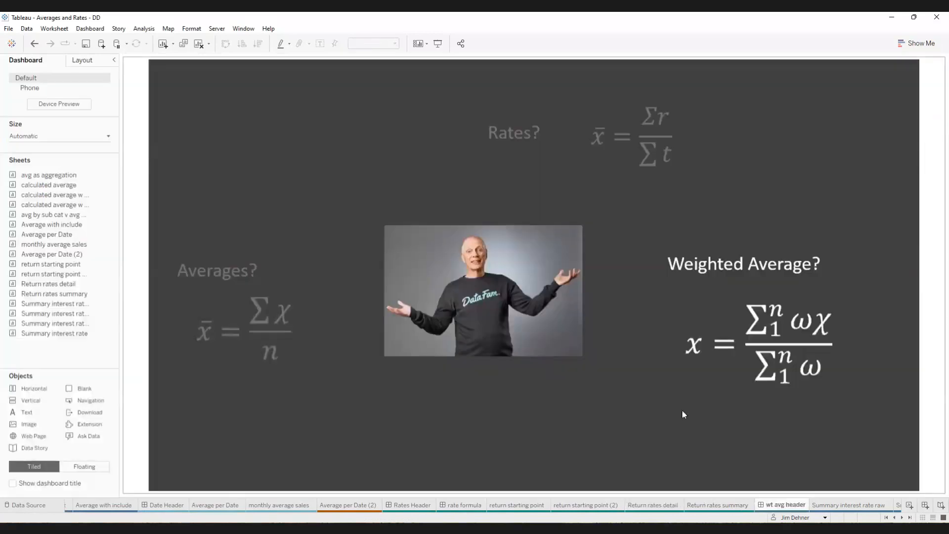
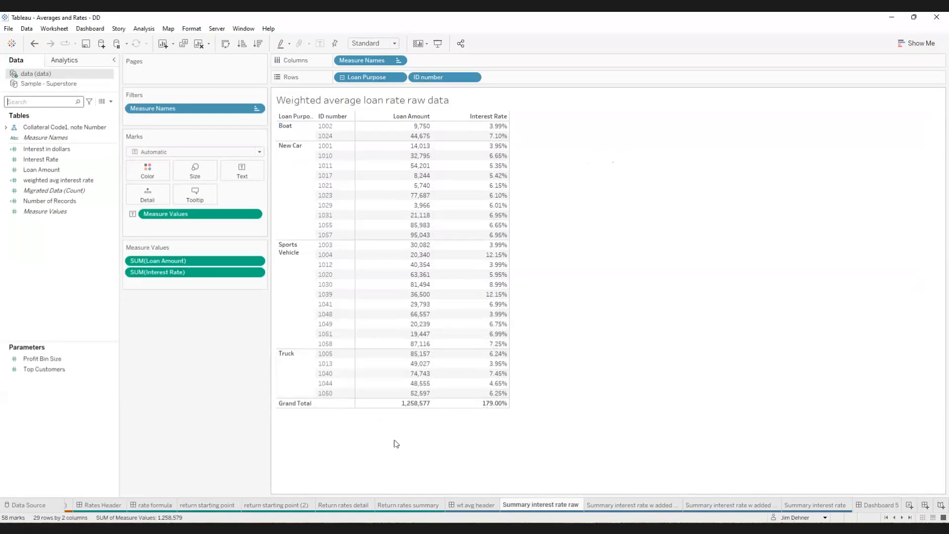
- Try totalling the Grand Total row of the raw loan data with Average
click(298, 404)
click(358, 416)
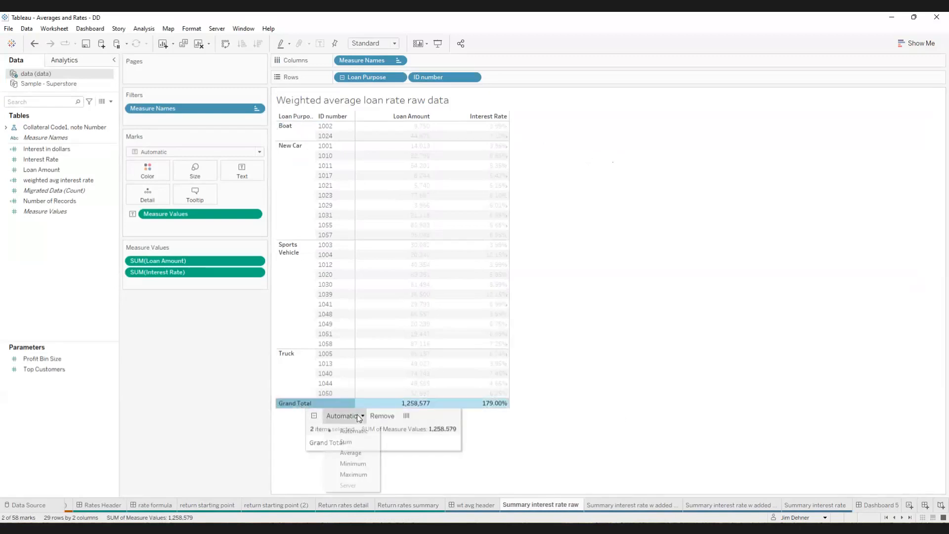
click(351, 453)
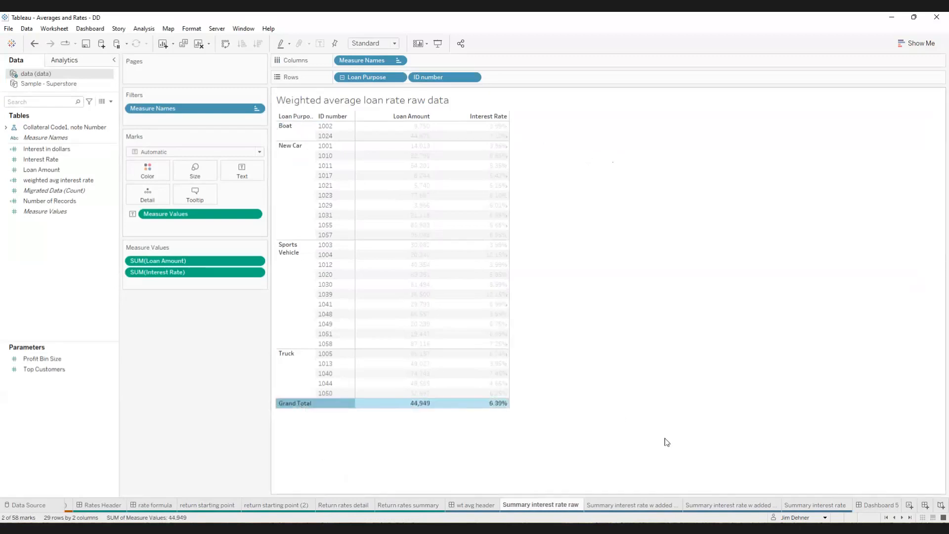
click(682, 441)
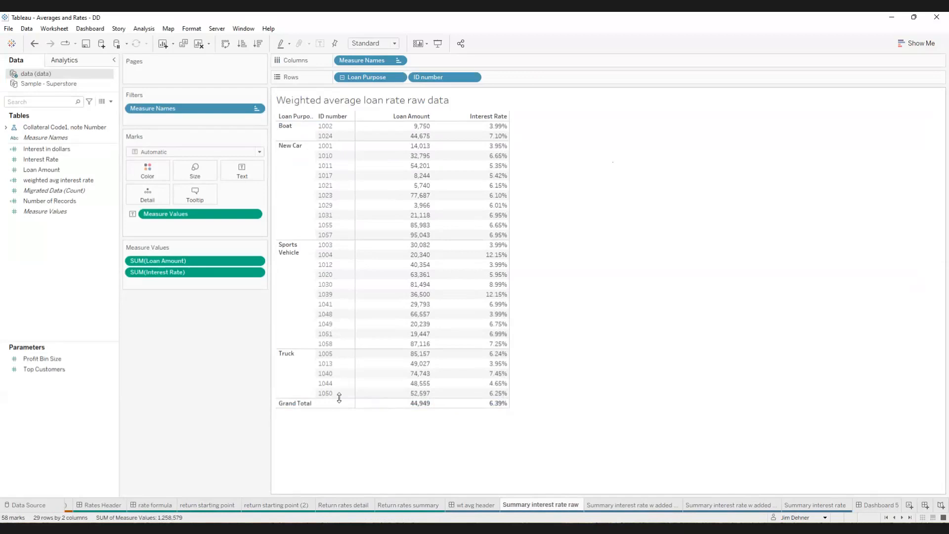
- Check the Grand Total row's options and undo its change to Average
right_click(303, 405)
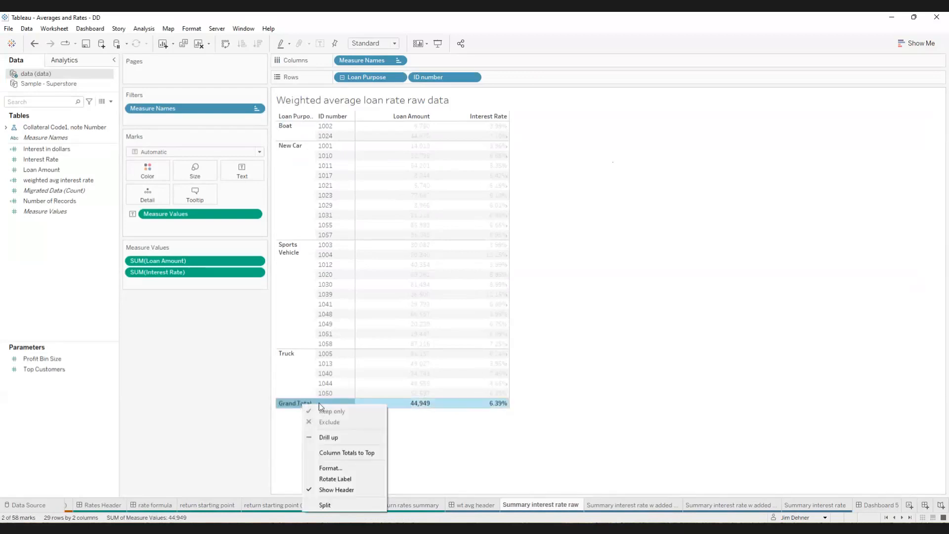
click(324, 403)
right_click(325, 404)
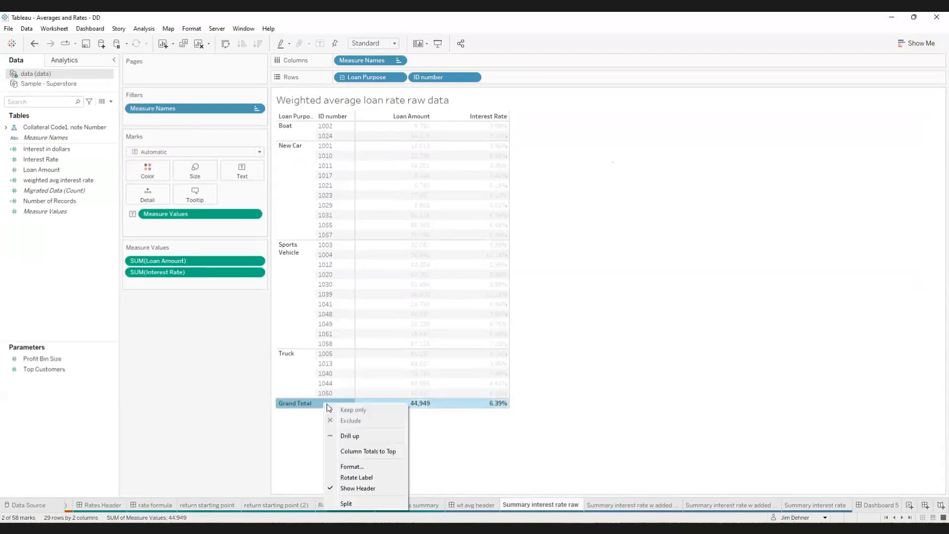
click(34, 44)
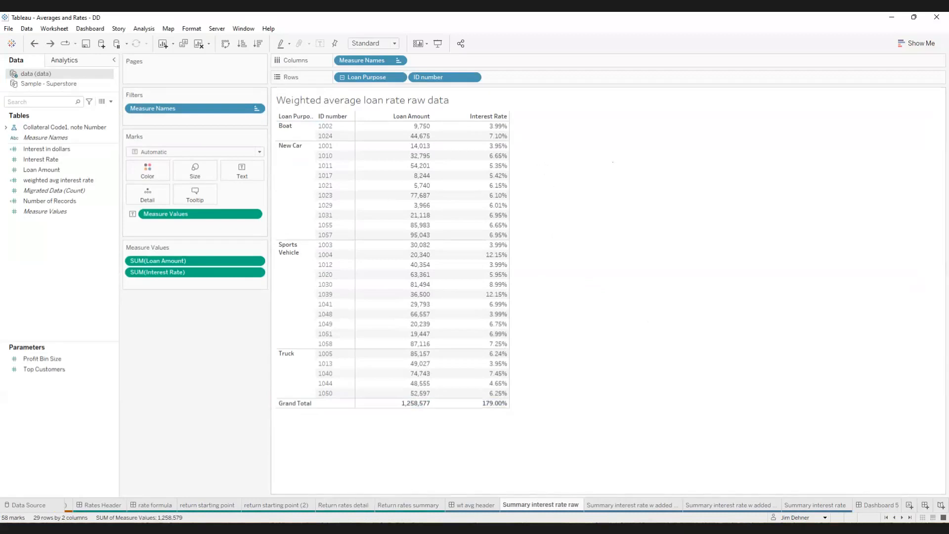
- Review the weighted average formula on the wt avg header, then highlight individual New Car loans on the sheet with added Interest in dollars
click(470, 505)
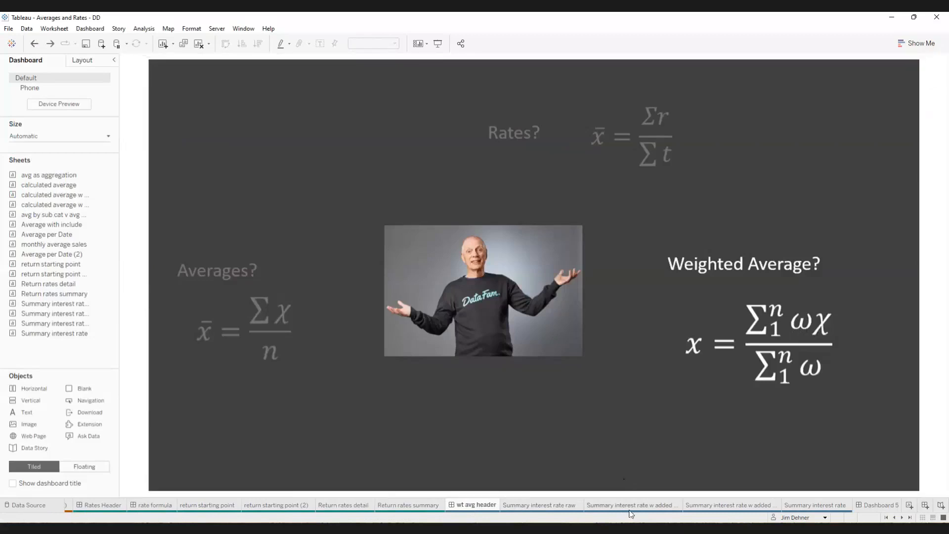
click(655, 505)
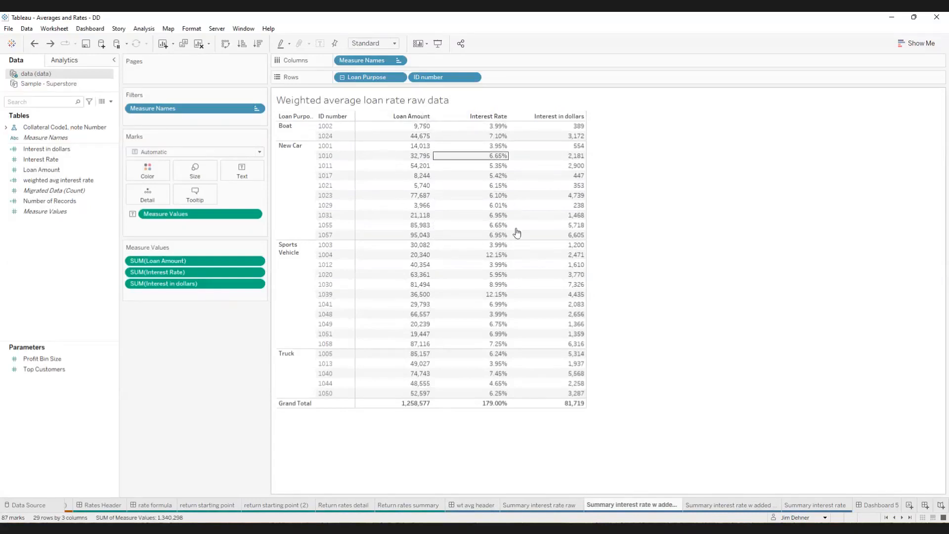
click(325, 236)
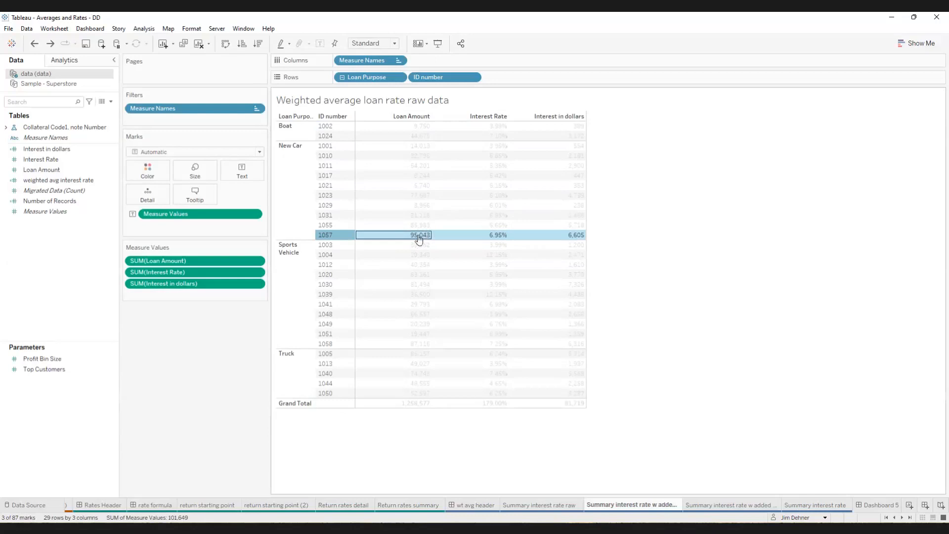
click(331, 217)
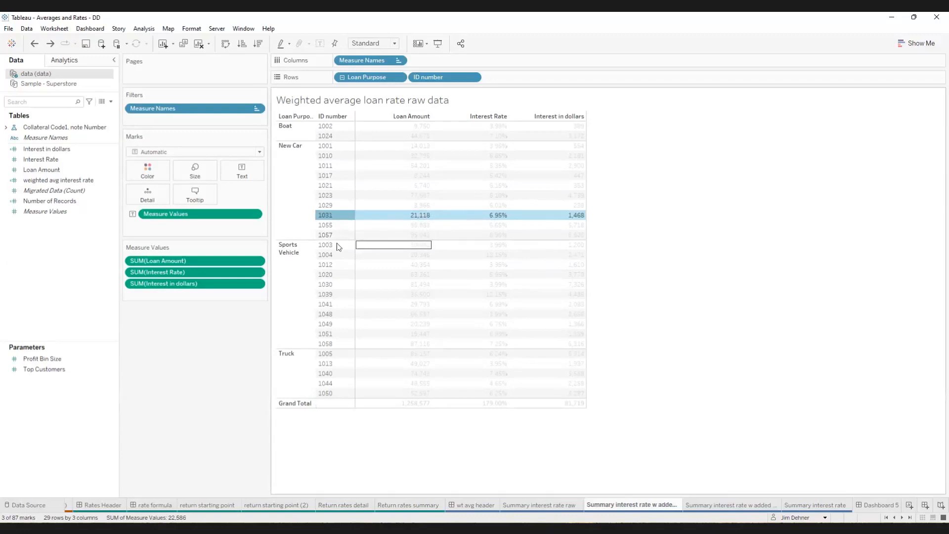
click(368, 235)
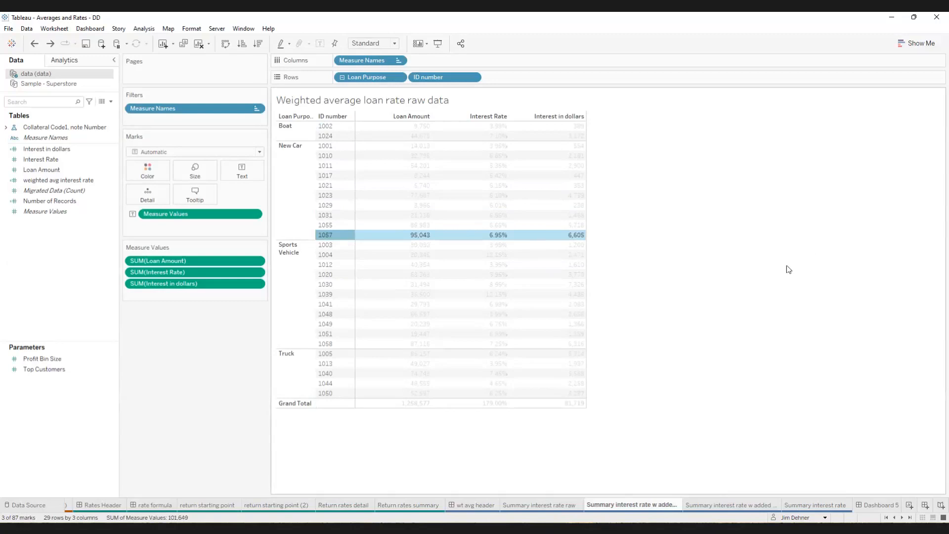
click(789, 310)
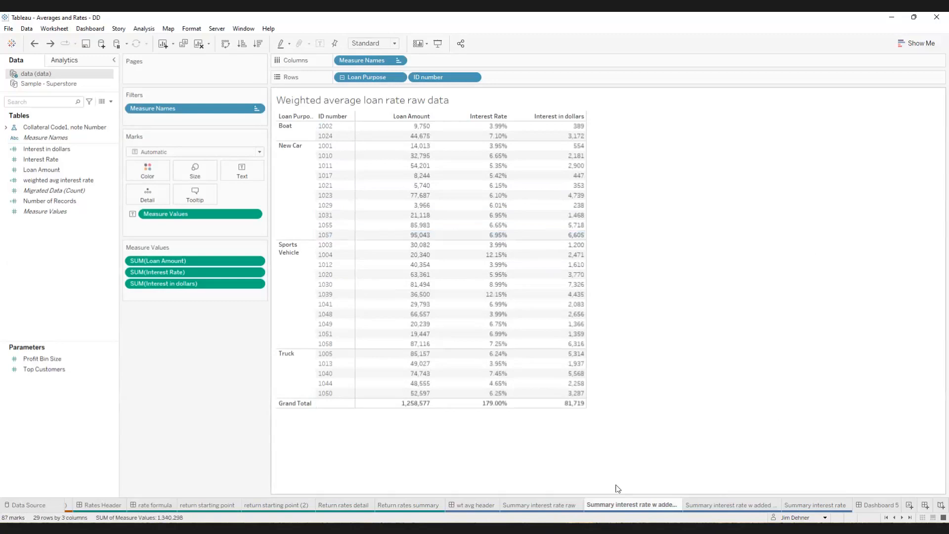
- Revisit the raw data and wt avg header, then open the weighted avg interest rate formula on the sheet with loan purpose subtotals
click(553, 507)
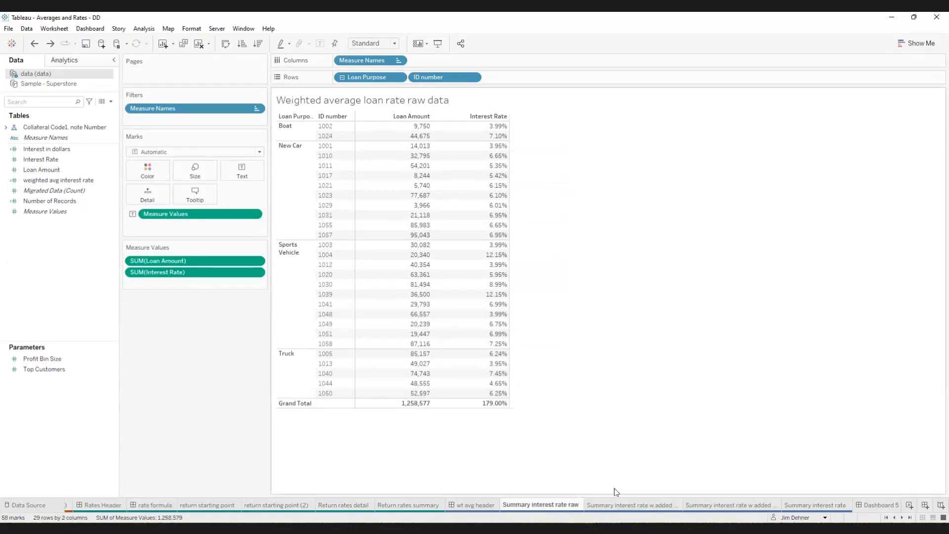
click(476, 505)
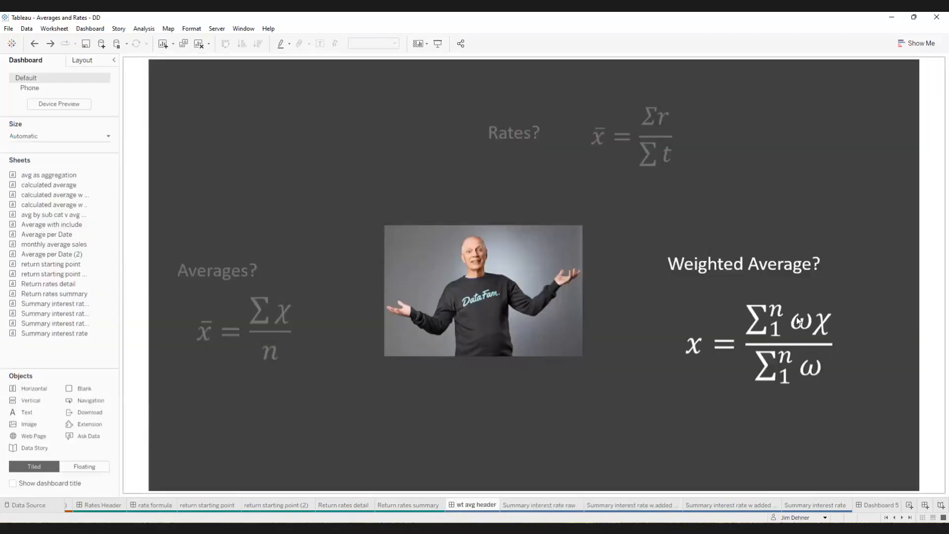
click(714, 506)
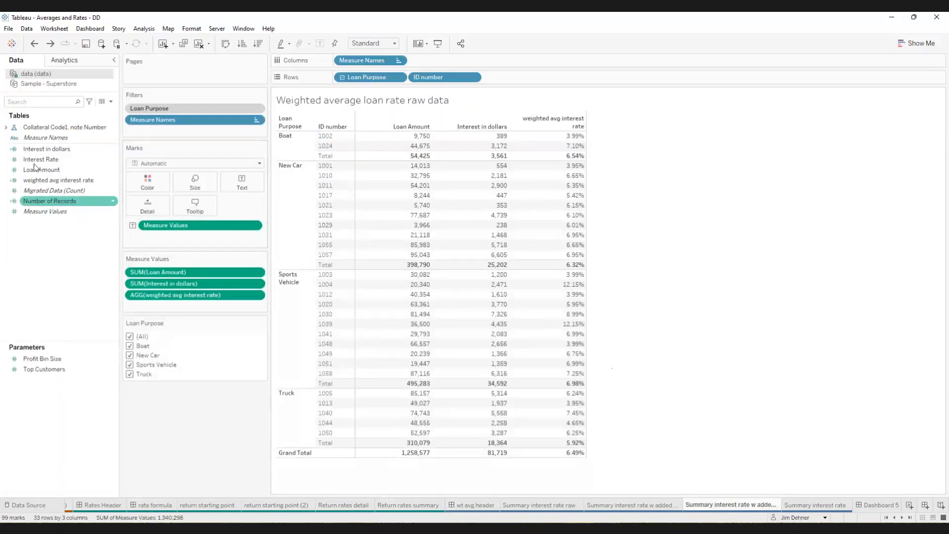
click(52, 181)
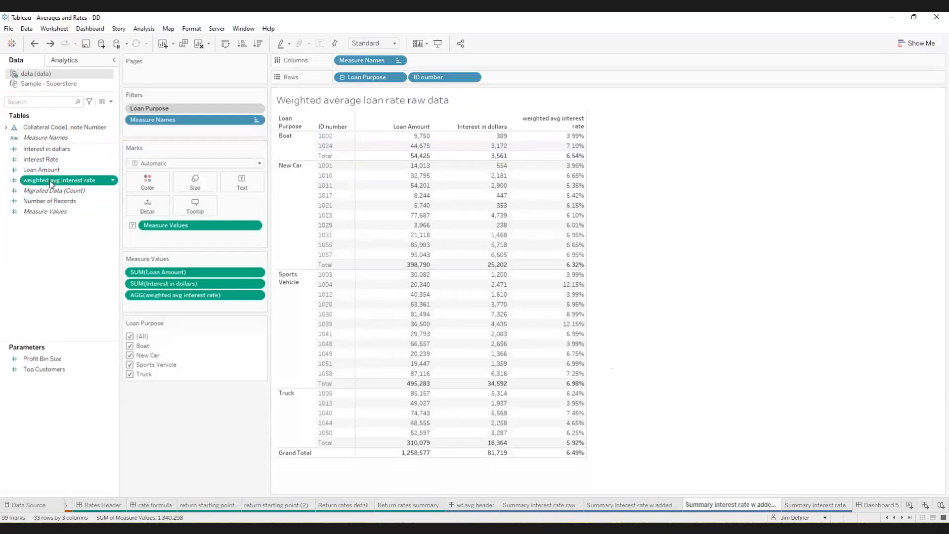
right_click(51, 183)
click(84, 240)
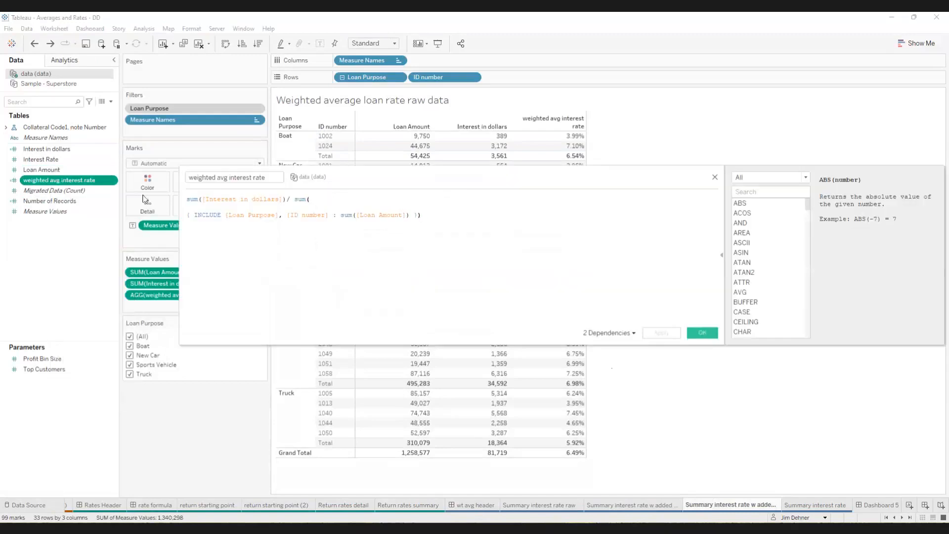
- Review the enlarged Interest in dollars formula, highlighting Interest Rate and Loan Amount in turn, and close the editor
right_click(43, 150)
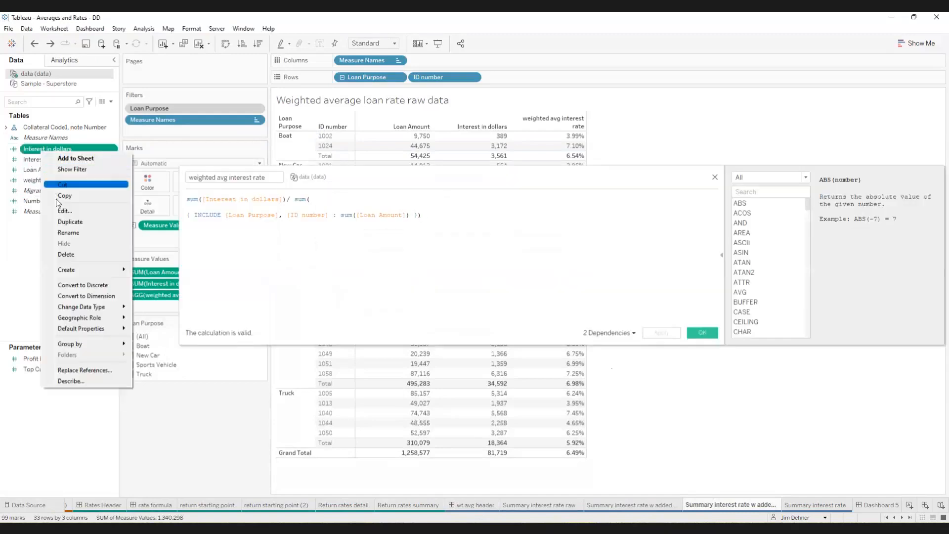
click(63, 210)
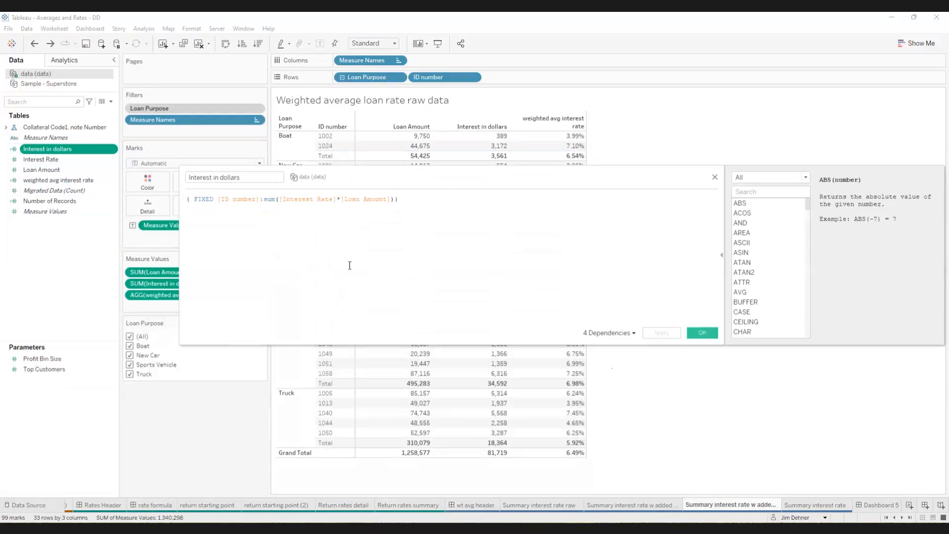
scroll(392, 265, up, 4)
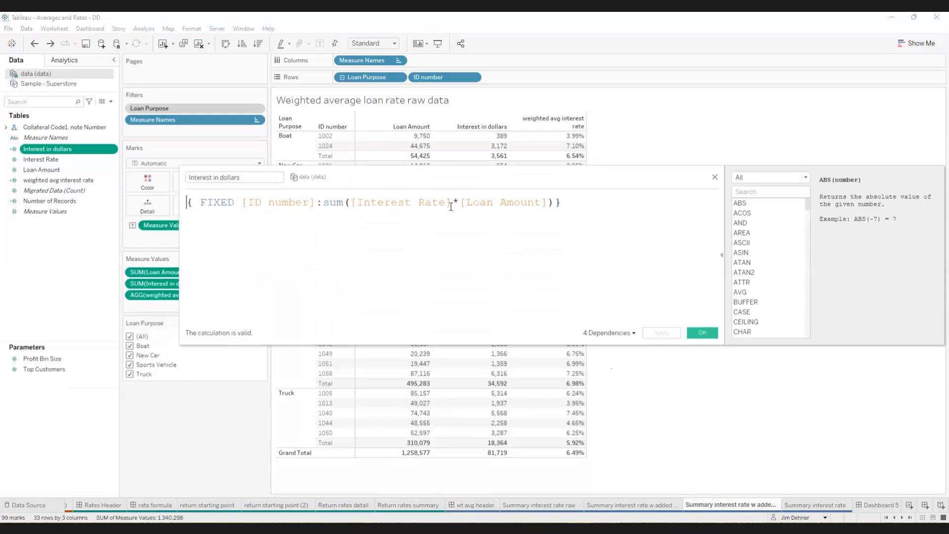
drag(451, 201, 382, 205)
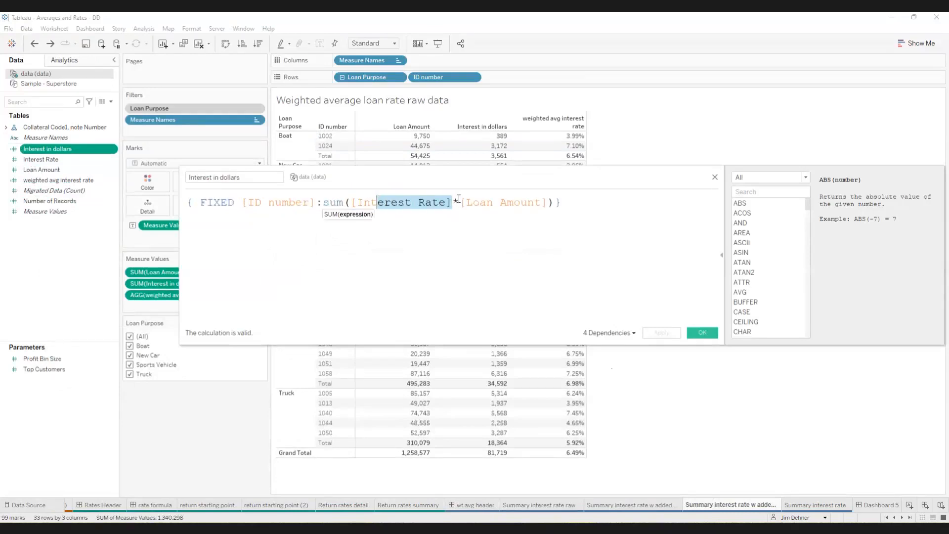
drag(461, 202, 546, 202)
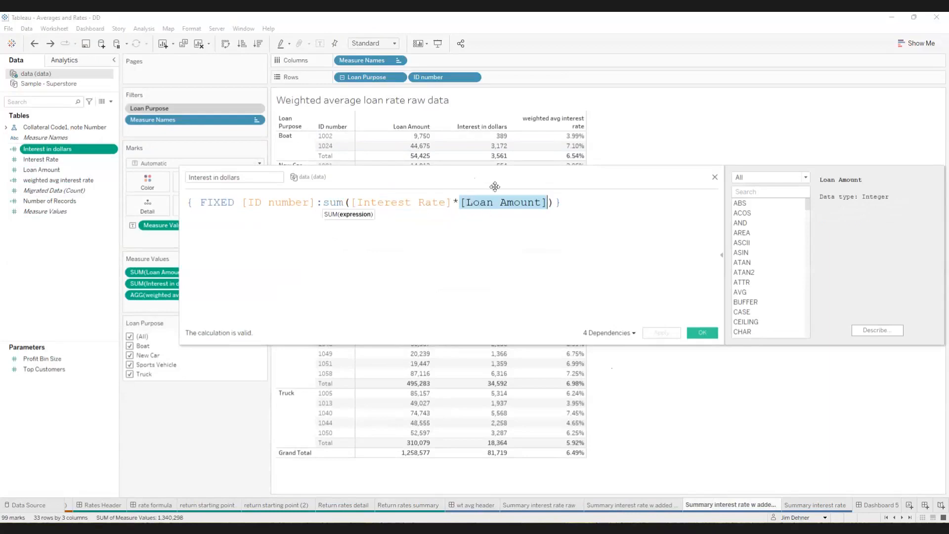
drag(504, 181, 514, 162)
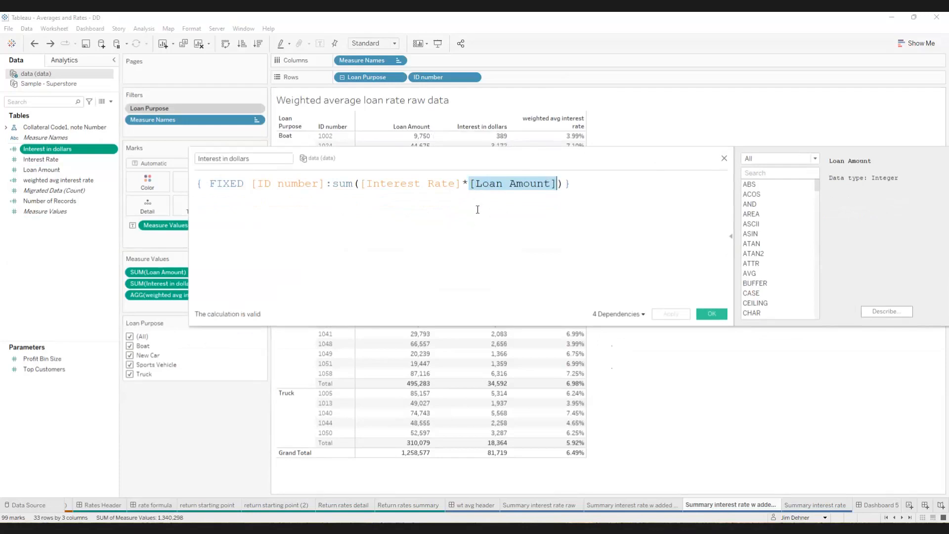
click(725, 159)
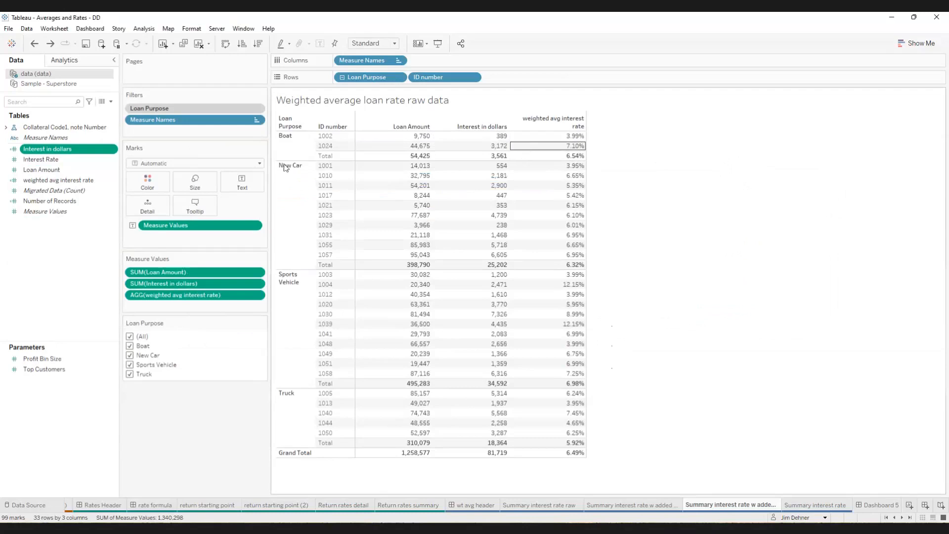
- Review the weighted avg interest rate formula at an enlarged text size, repositioning the editor, and close it
right_click(60, 180)
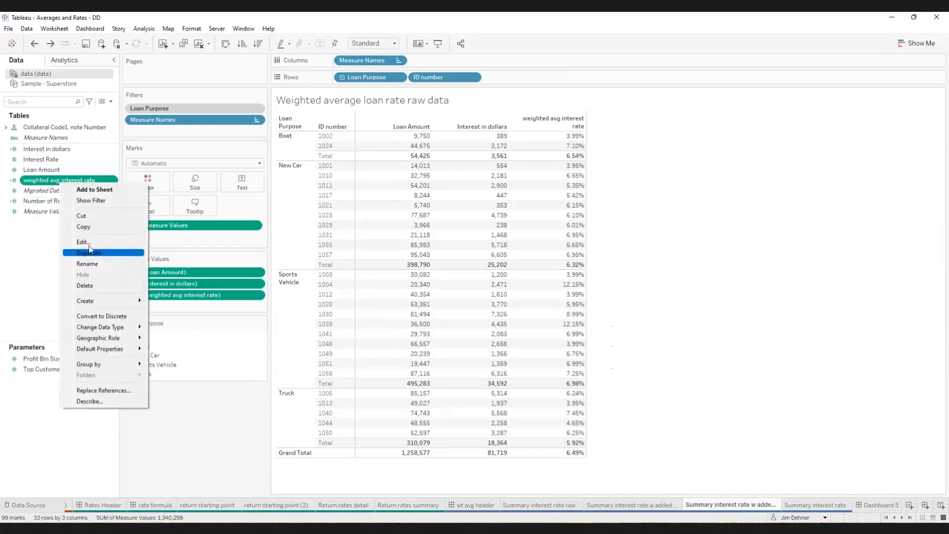
click(84, 241)
ctrl+scroll(531, 280, up, 3)
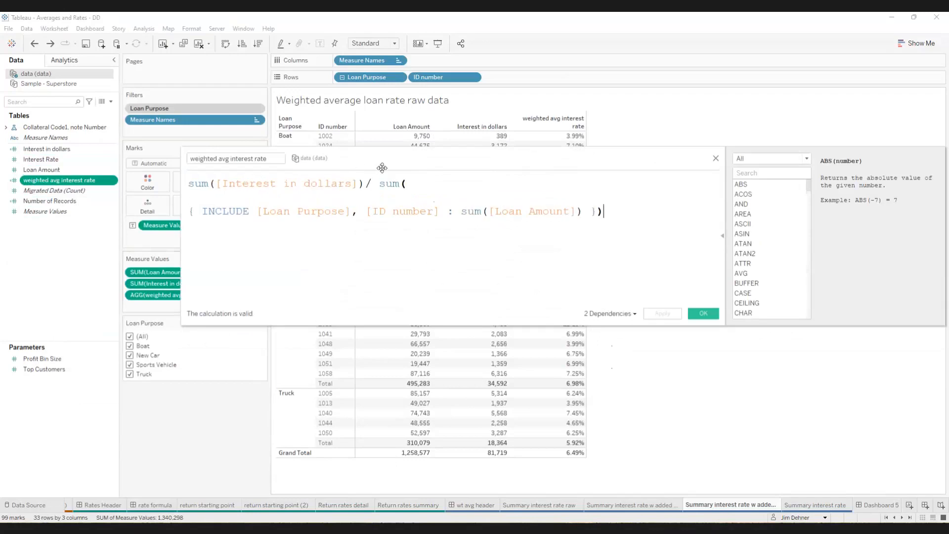
drag(383, 167, 428, 160)
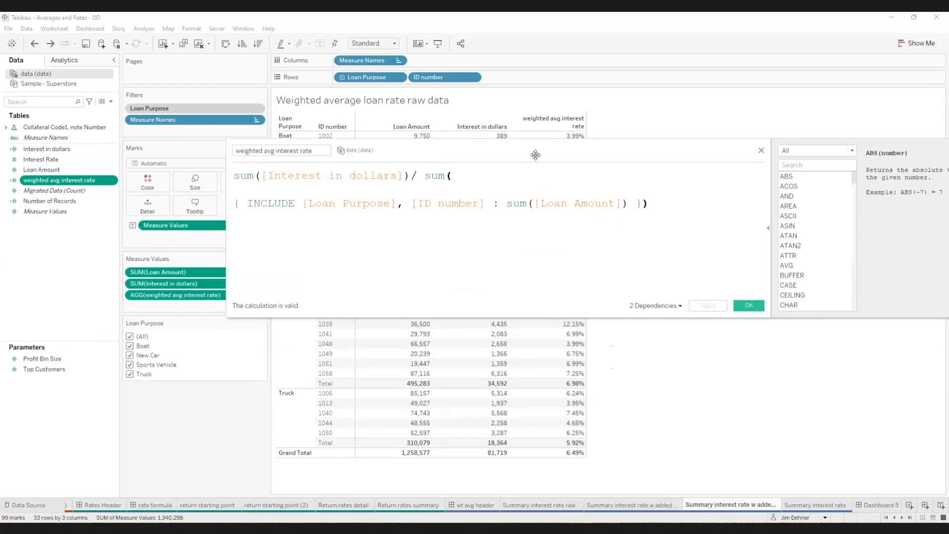
drag(535, 155, 537, 168)
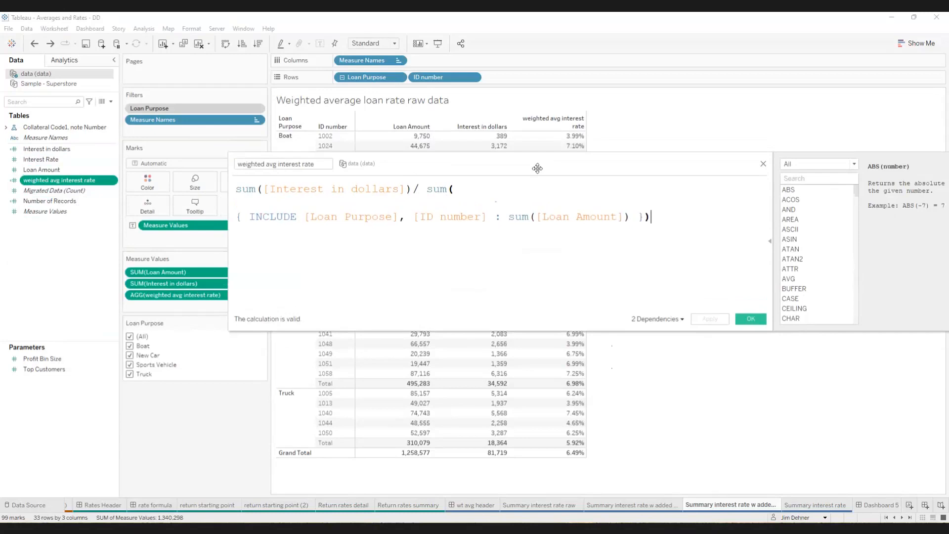
click(763, 165)
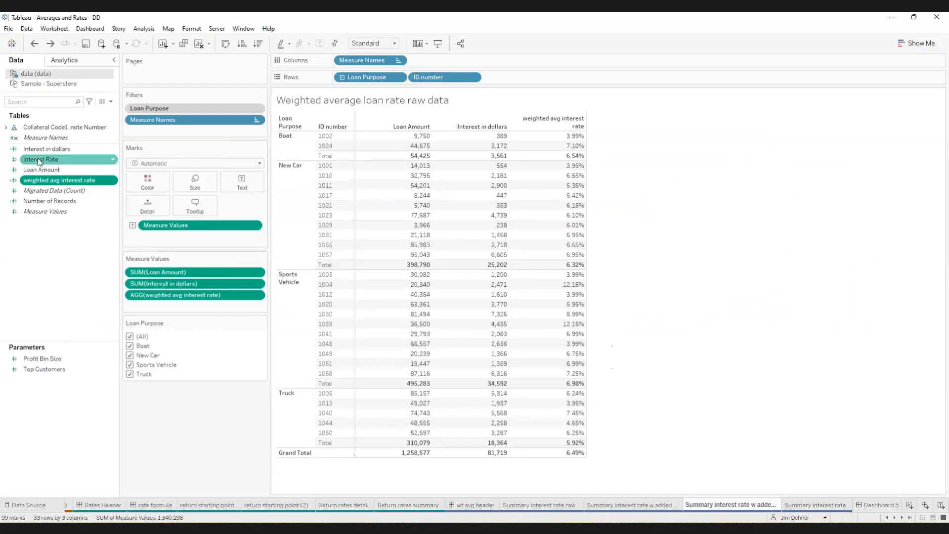
- Add Interest Rate to the loan table between Loan Amount and Interest in dollars
drag(39, 161, 375, 177)
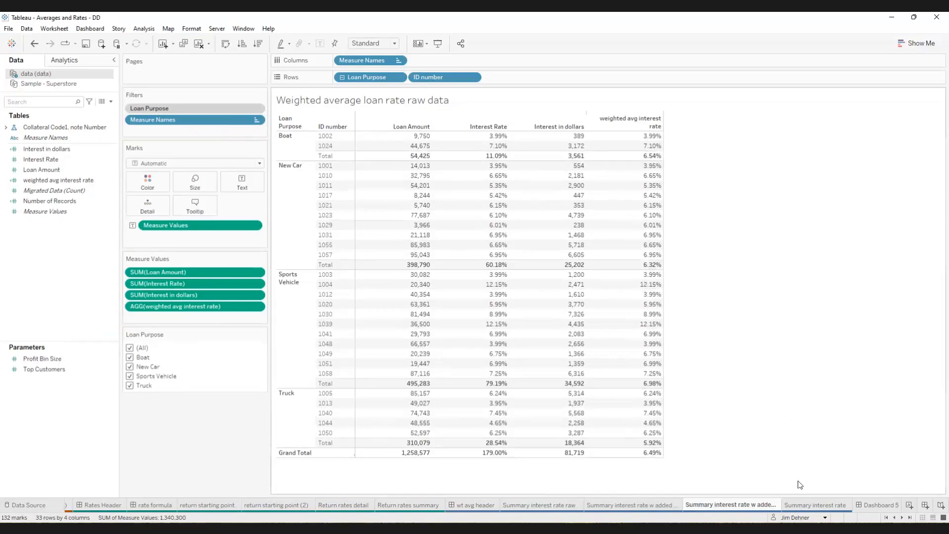
- View the Summary interest rate sheet by loan purpose, then open Dashboard 5 with the contact information
click(801, 505)
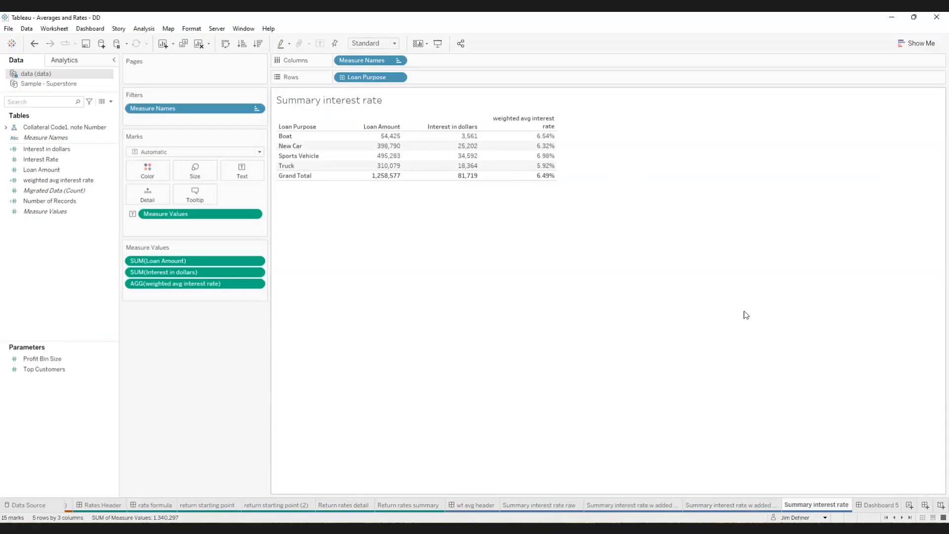
click(875, 503)
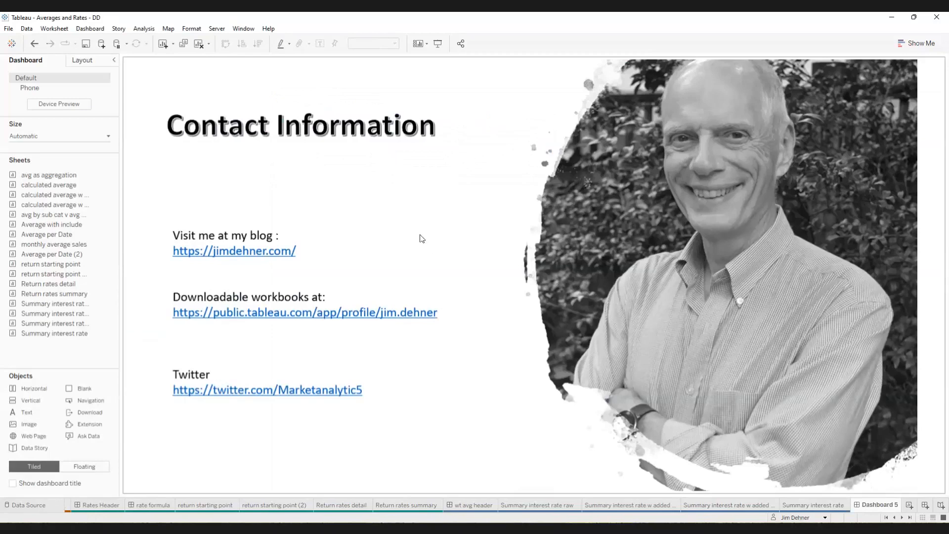